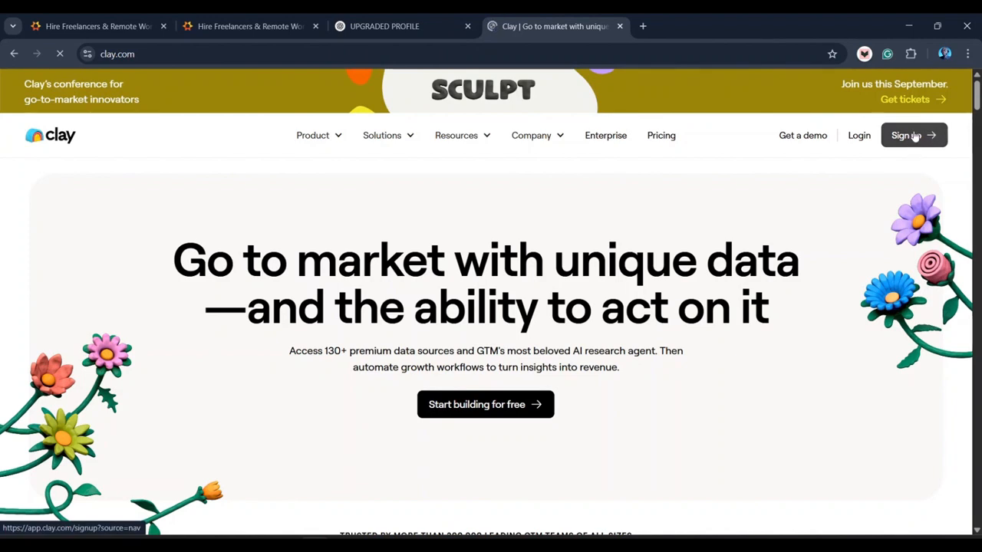
- Create a new Clay account with Google sign-up and reach the workspace home
{"action": "left_click", "coordinate": [914, 136]}
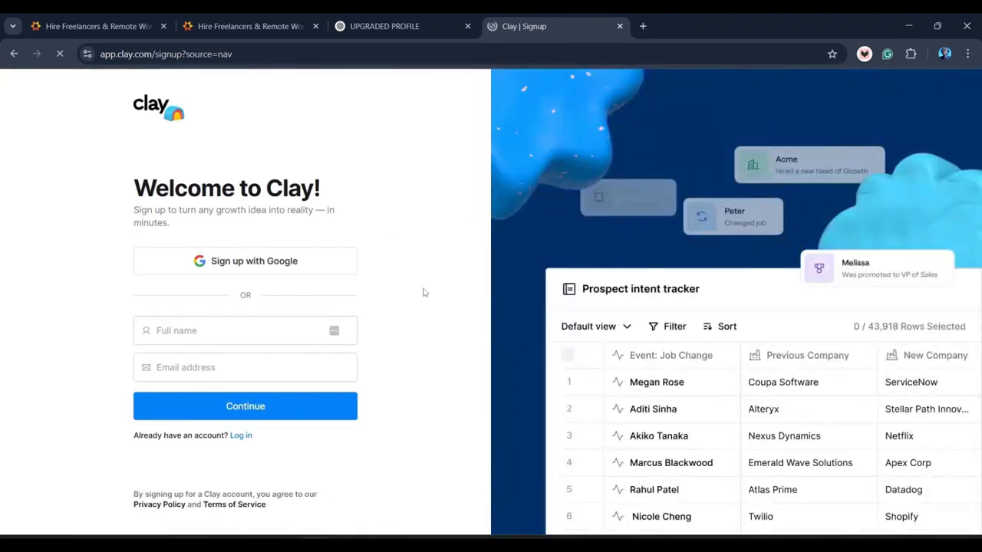
{"action": "left_click", "coordinate": [257, 265]}
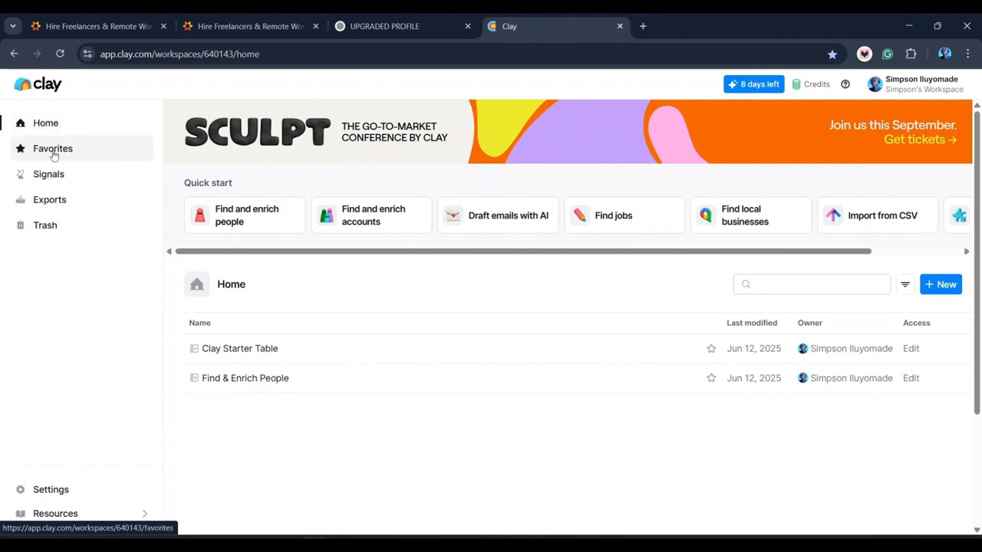
{"action": "left_click", "coordinate": [69, 200]}
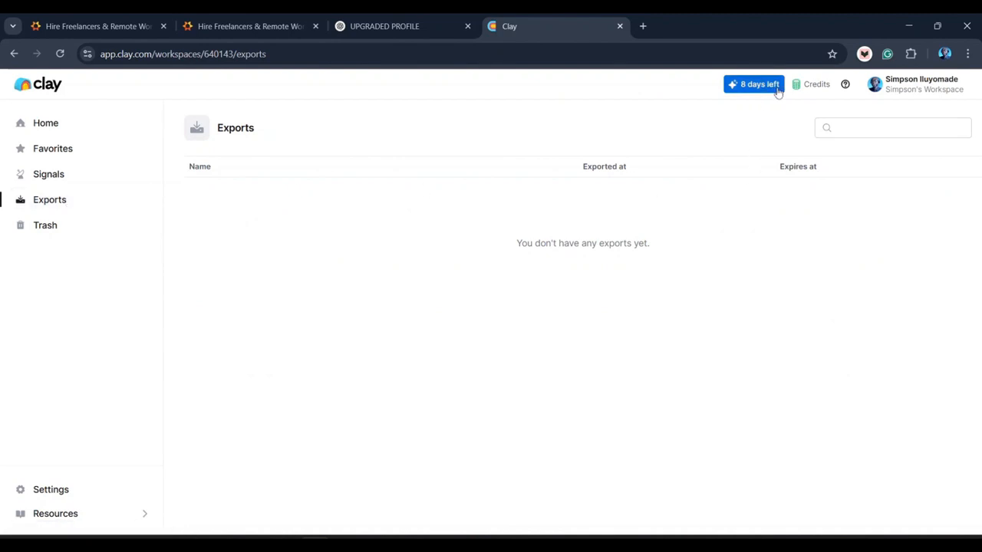
{"action": "left_click", "coordinate": [820, 86]}
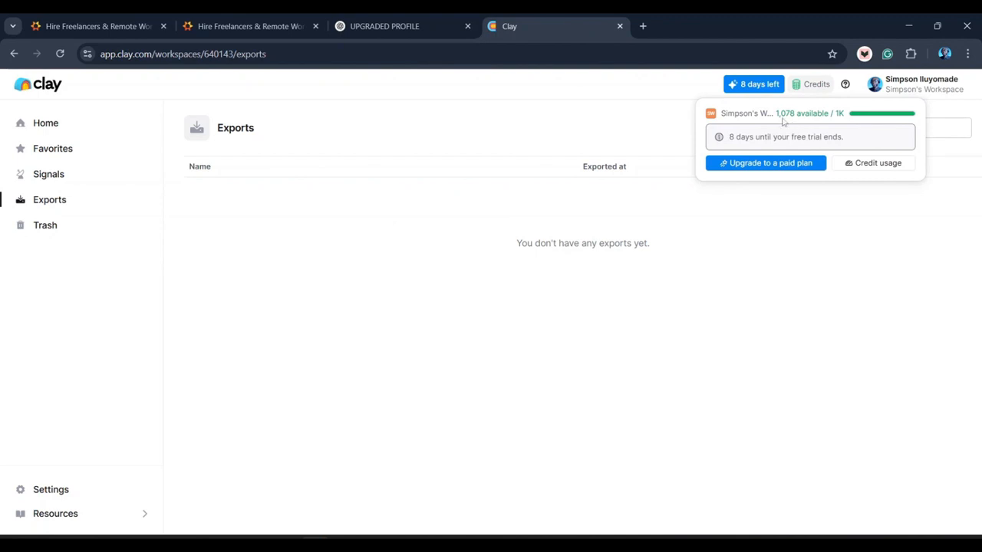
{"action": "left_click", "coordinate": [665, 89]}
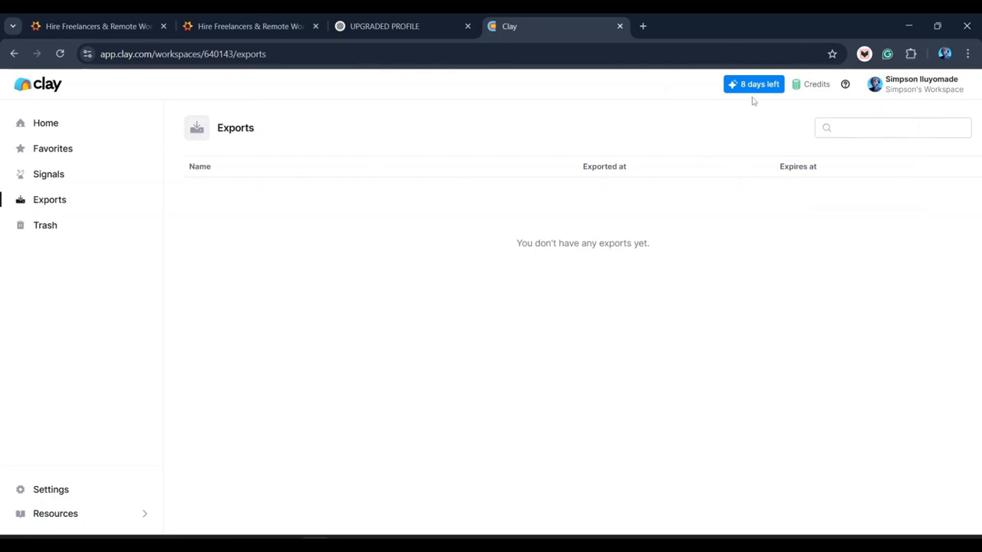
{"action": "left_click", "coordinate": [40, 127]}
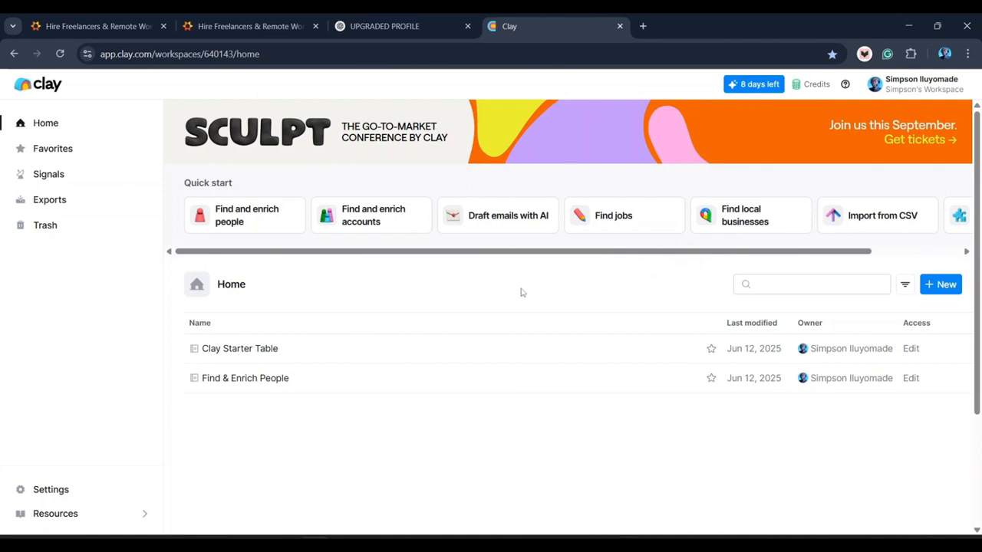
- Launch the Find and enrich people quick start from the Home page
{"action": "left_click", "coordinate": [264, 223]}
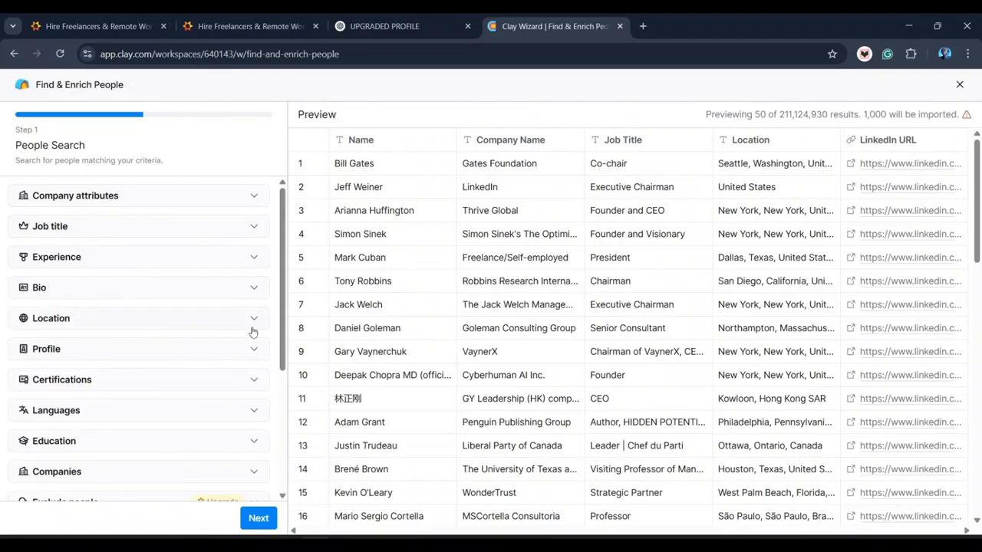
{"action": "left_click_drag", "start_coordinate": [281, 345], "coordinate": [275, 385]}
{"action": "scroll", "coordinate": [274, 385], "scroll_direction": "down", "scroll_amount": 3}
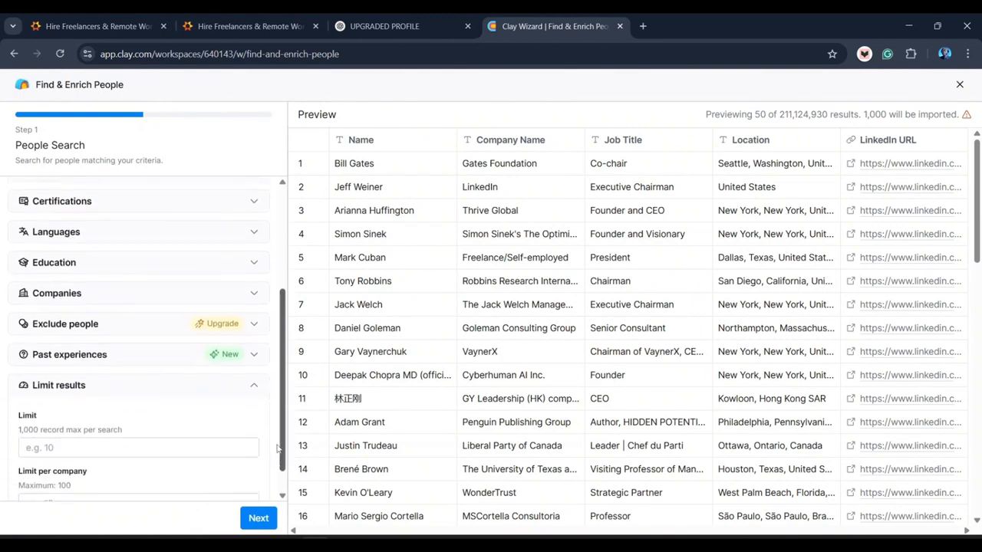
{"action": "scroll", "coordinate": [284, 360], "scroll_direction": "up", "scroll_amount": 3}
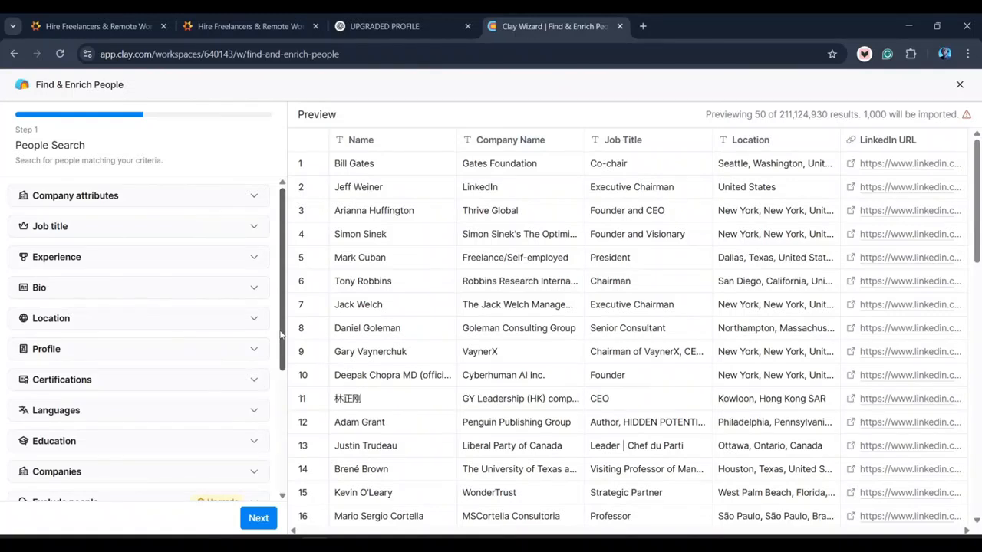
- Limit included industries to IT System Custom Software Development and Software Development
{"action": "left_click", "coordinate": [116, 201]}
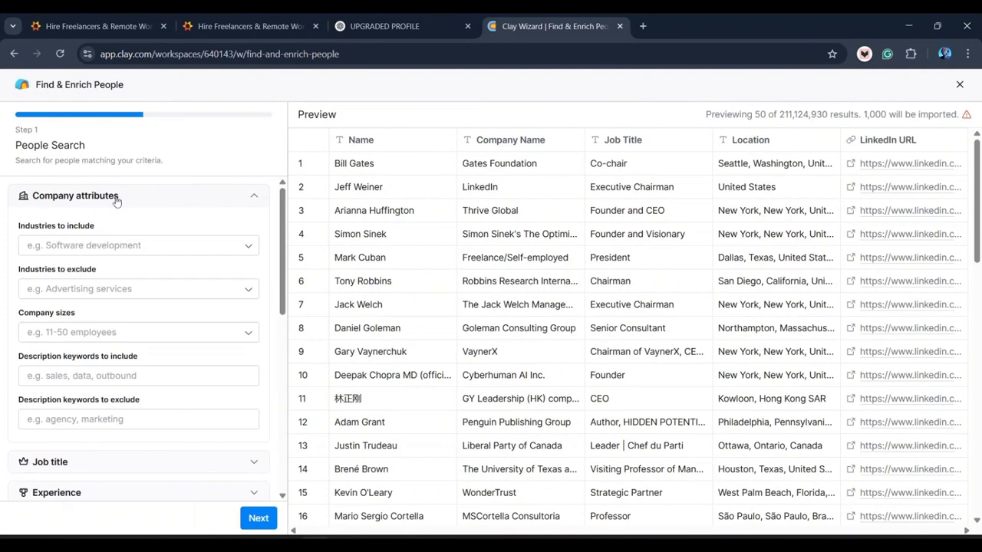
{"action": "left_click", "coordinate": [74, 246]}
{"action": "type", "text": "S"}
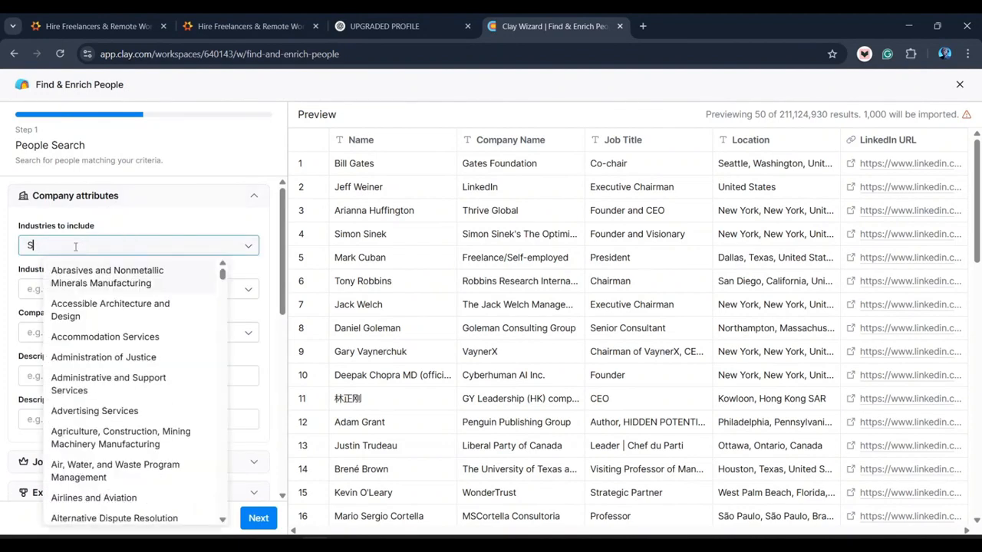
{"action": "type", "text": "oftw"}
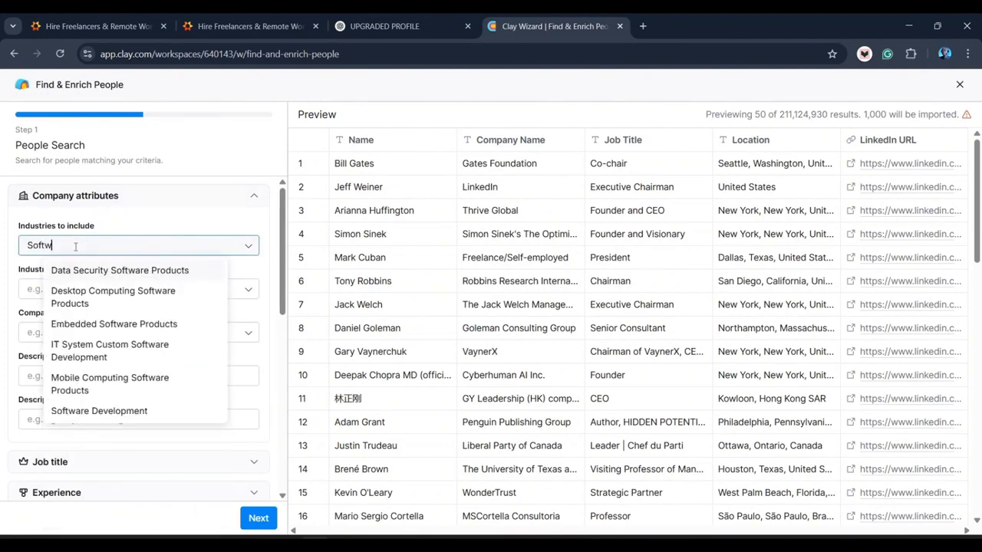
{"action": "type", "text": "are"}
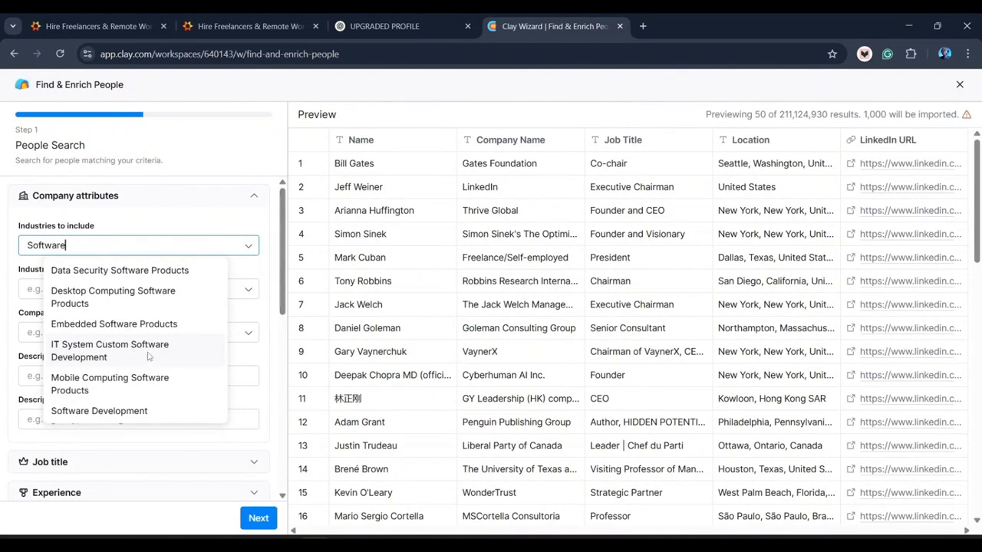
{"action": "left_click", "coordinate": [148, 355]}
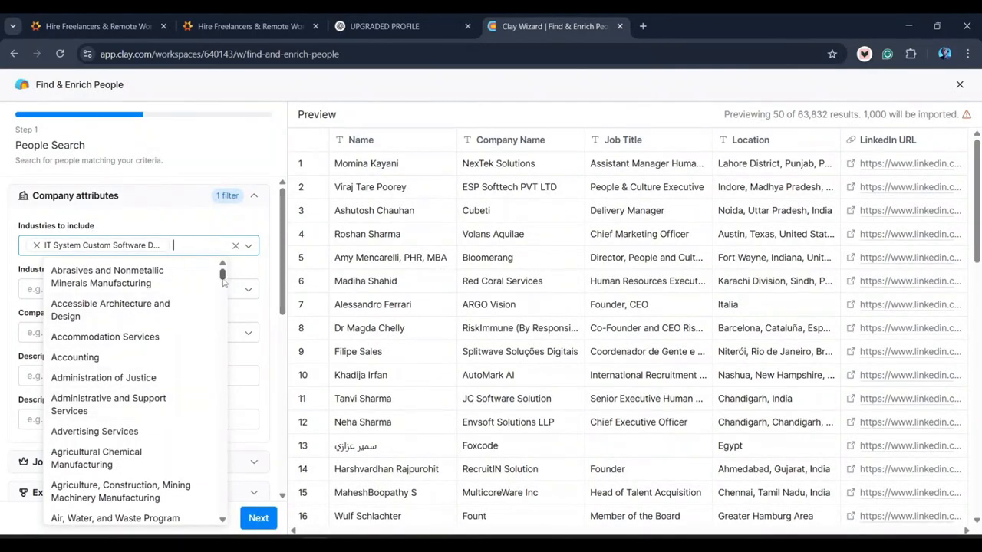
{"action": "left_click_drag", "start_coordinate": [224, 280], "coordinate": [211, 367]}
{"action": "type", "text": "deve"}
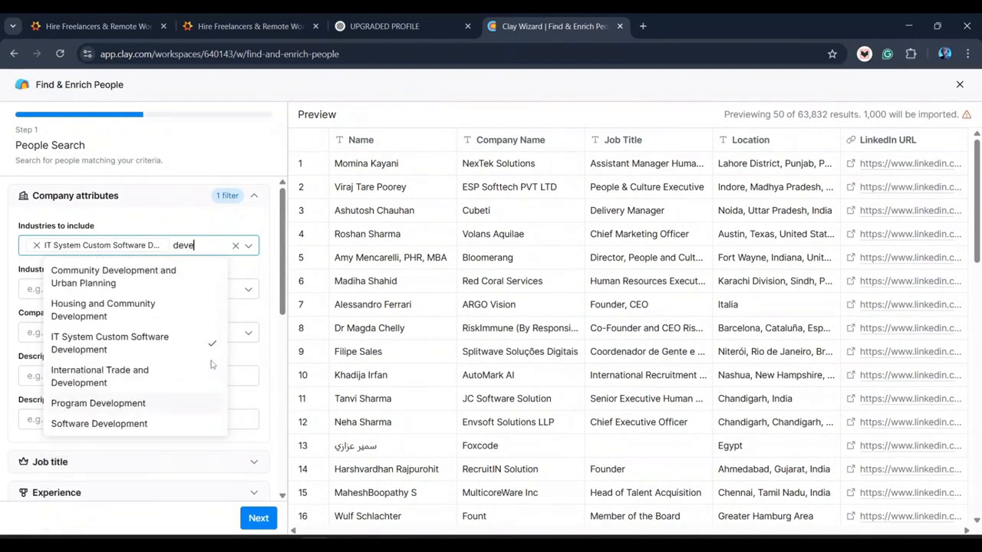
{"action": "left_click", "coordinate": [127, 424]}
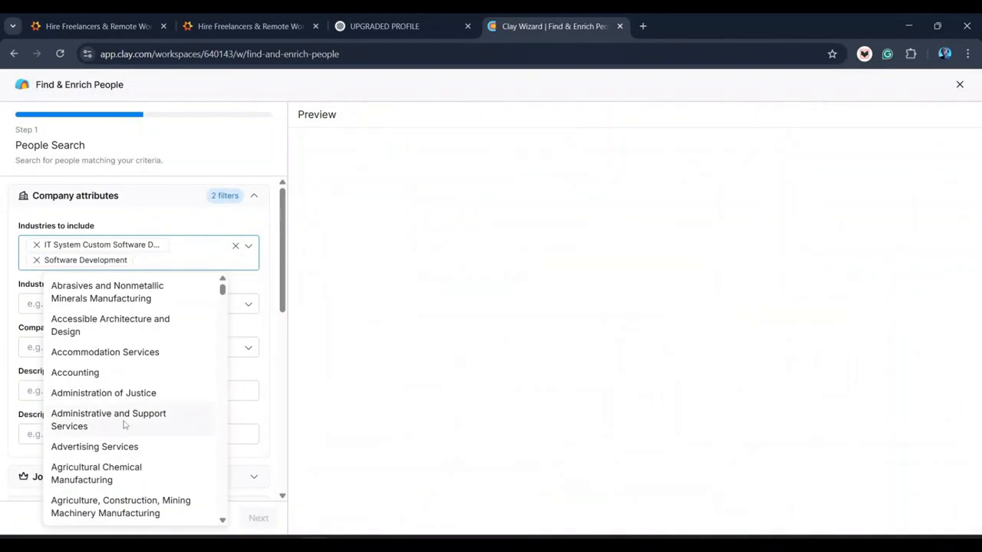
{"action": "left_click", "coordinate": [192, 221]}
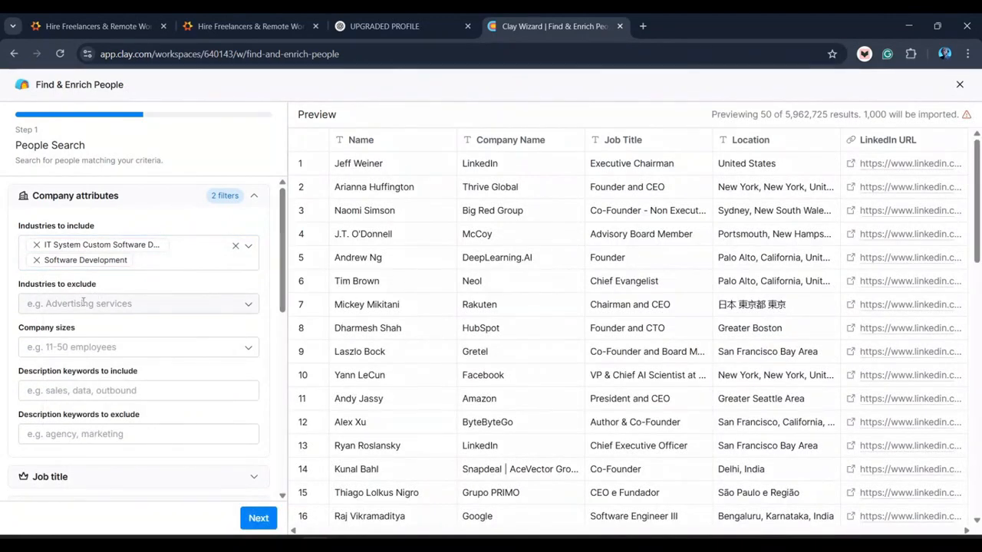
- Include company sizes of 2-10, 11-50 and 51-200 employees
{"action": "left_click", "coordinate": [100, 348]}
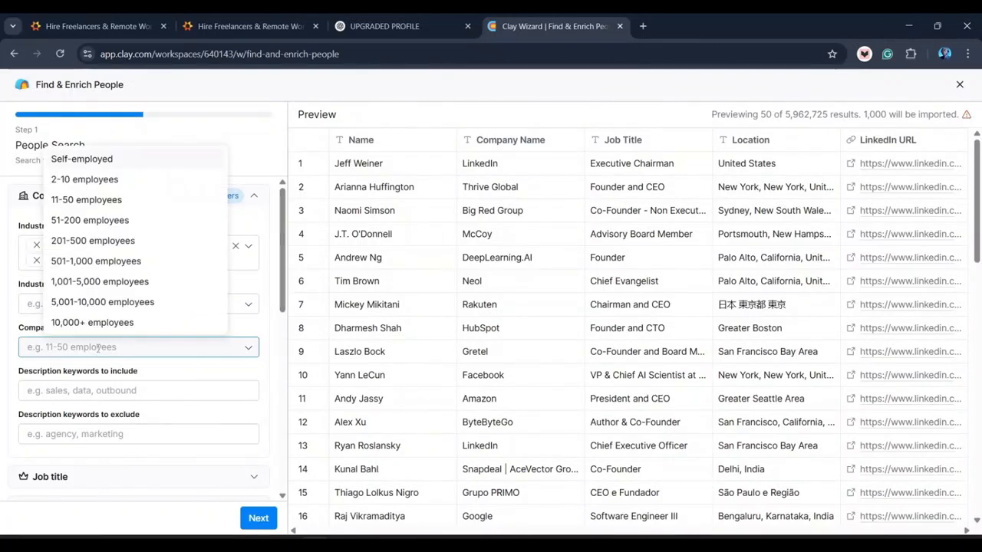
{"action": "left_click", "coordinate": [100, 181]}
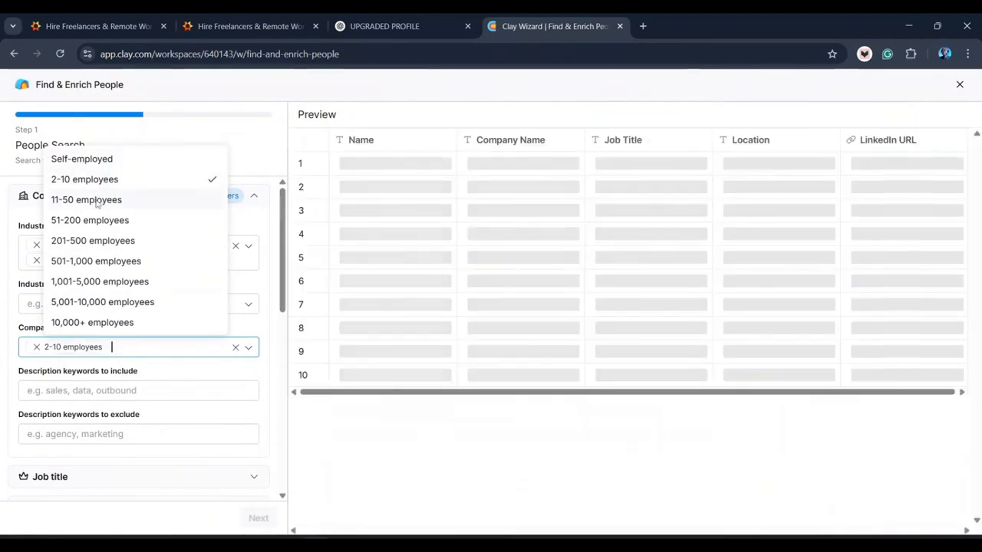
{"action": "left_click", "coordinate": [96, 201]}
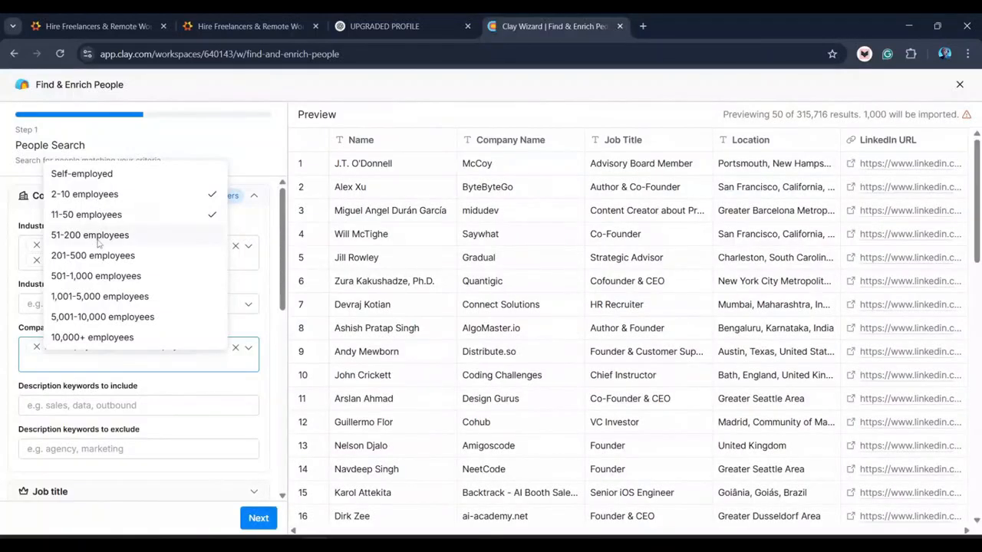
{"action": "left_click", "coordinate": [99, 242]}
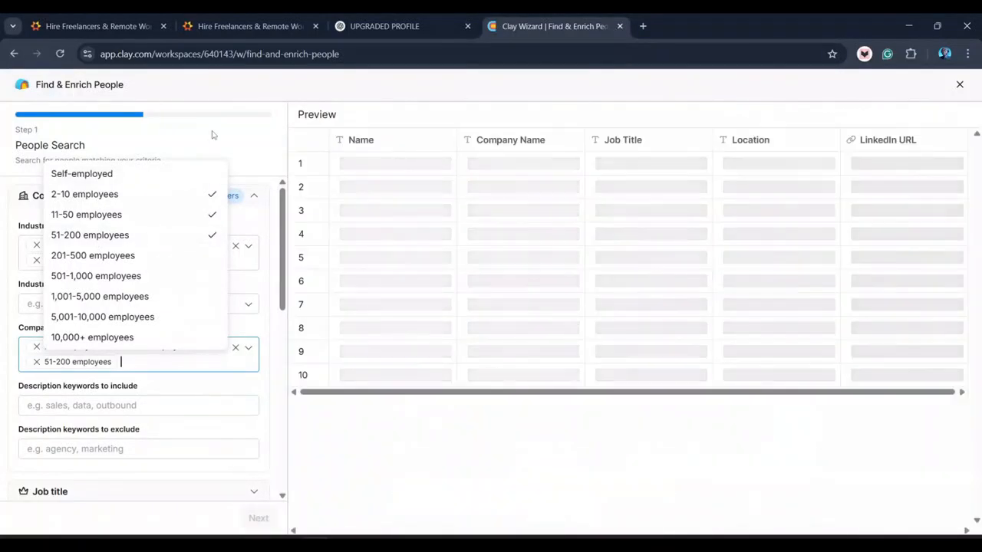
{"action": "left_click", "coordinate": [213, 135]}
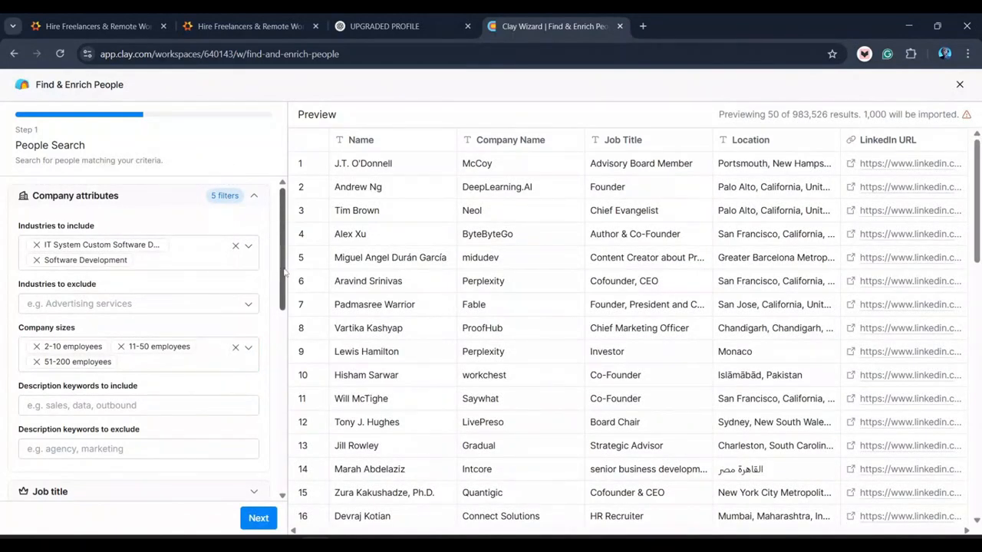
{"action": "left_click_drag", "start_coordinate": [284, 273], "coordinate": [268, 231]}
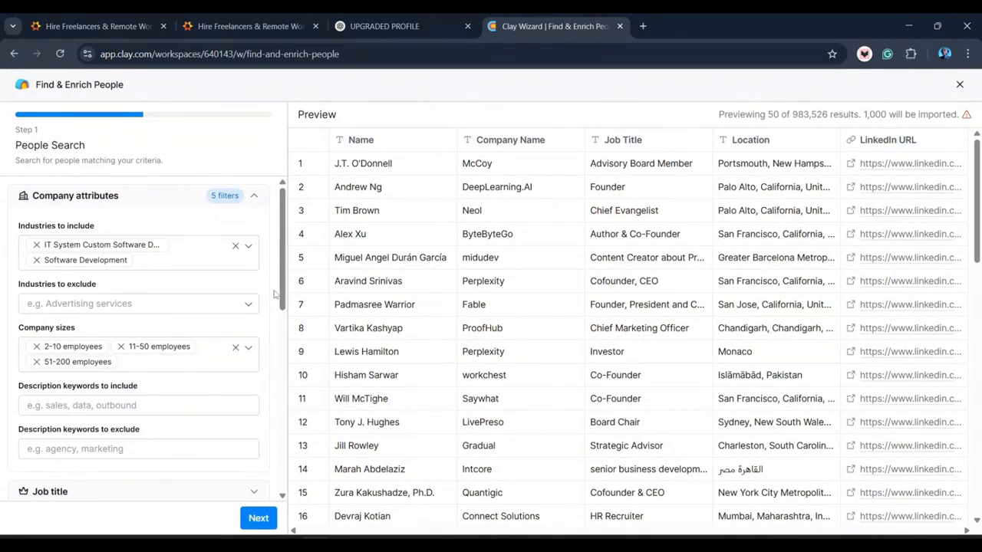
- Require the description keywords Software, Development and IT
{"action": "scroll", "coordinate": [127, 322], "scroll_direction": "down", "scroll_amount": 2}
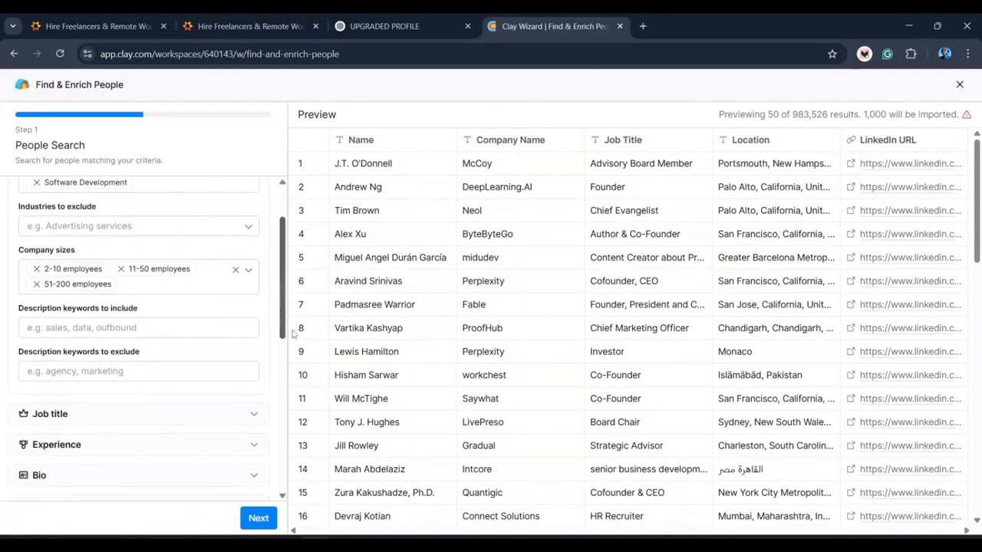
{"action": "left_click", "coordinate": [89, 319]}
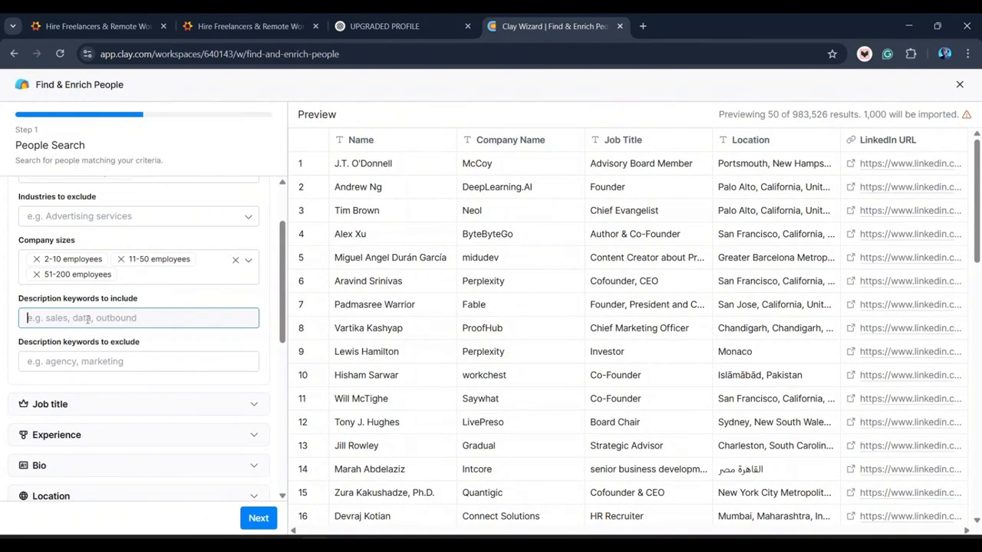
{"action": "type", "text": "Soft"}
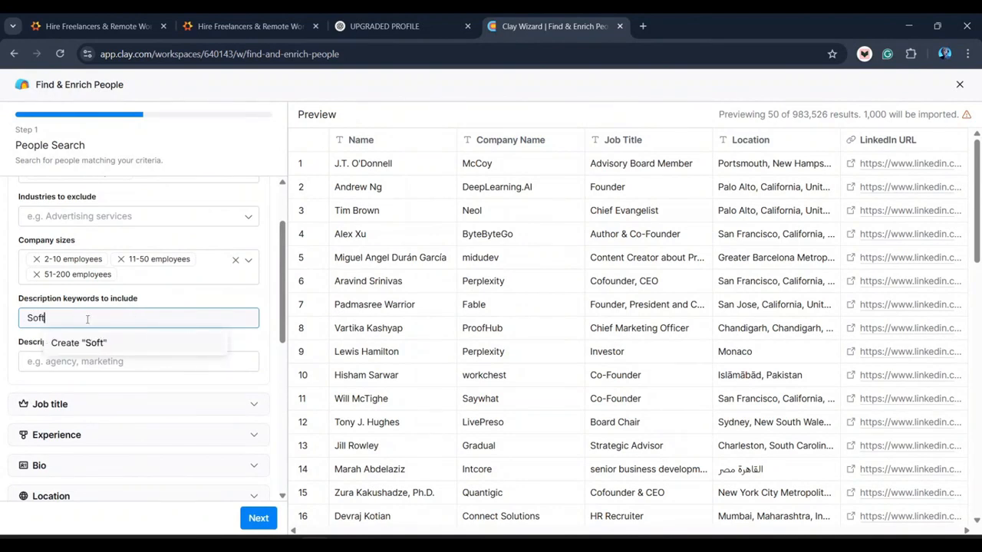
{"action": "type", "text": "ware"}
{"action": "left_click", "coordinate": [107, 344]}
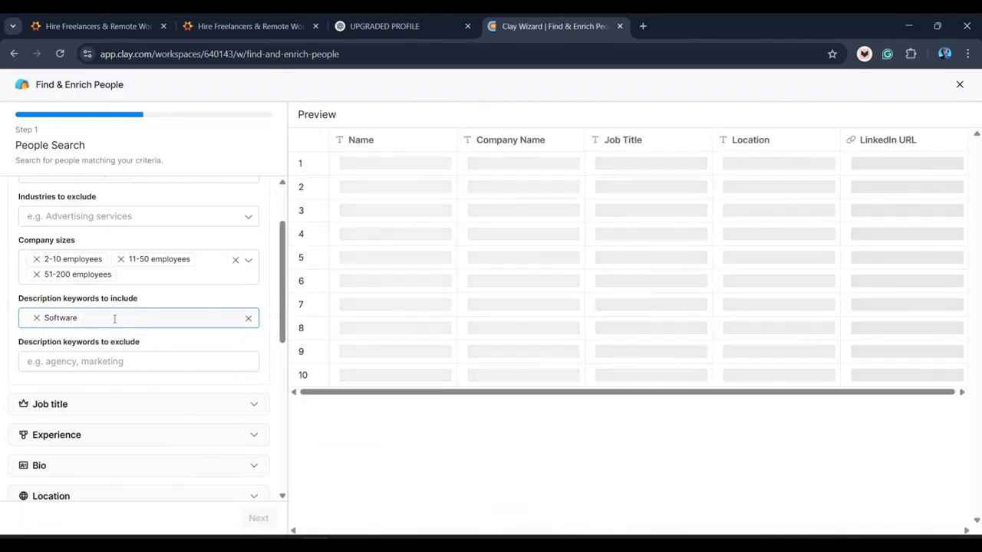
{"action": "type", "text": "Deve"}
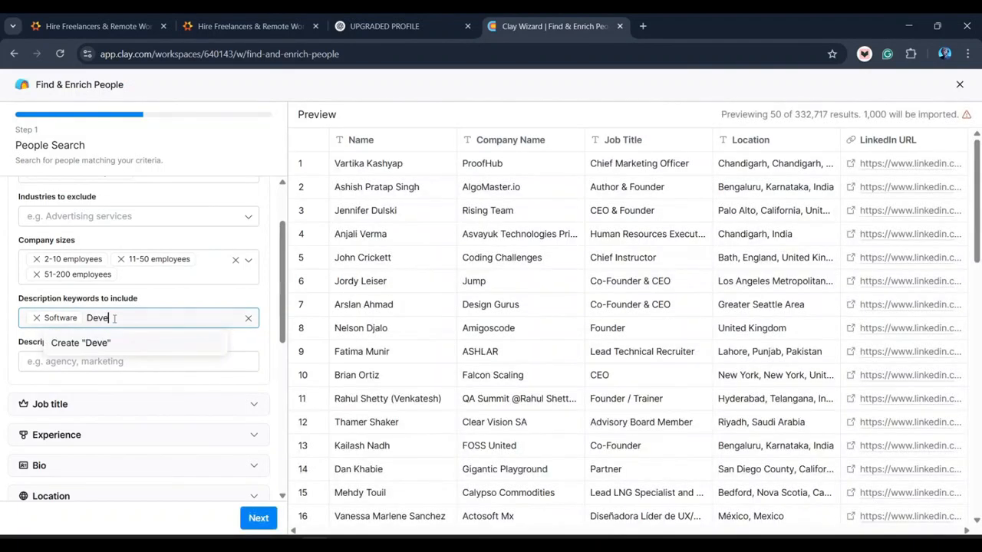
{"action": "type", "text": "lopment"}
{"action": "key", "text": "Return"}
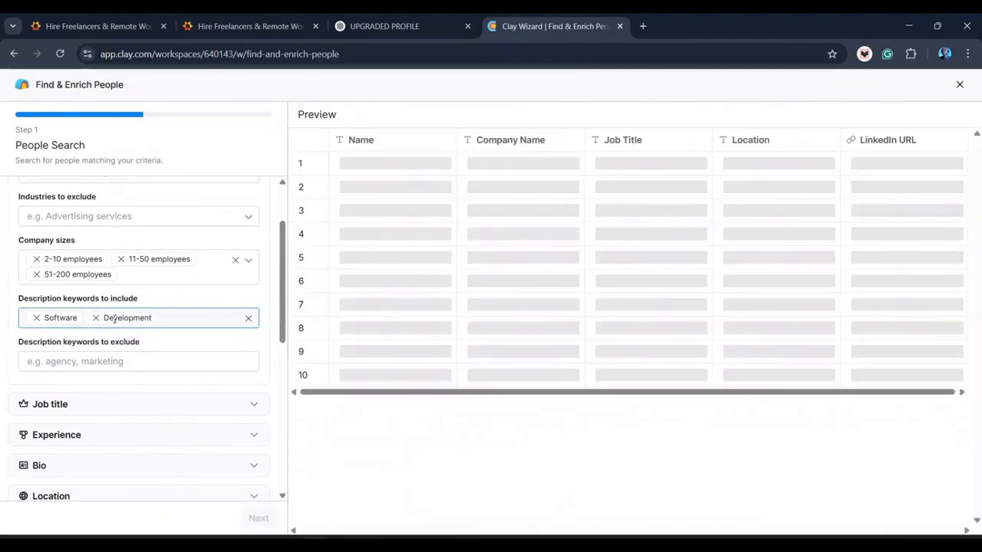
{"action": "type", "text": "IT"}
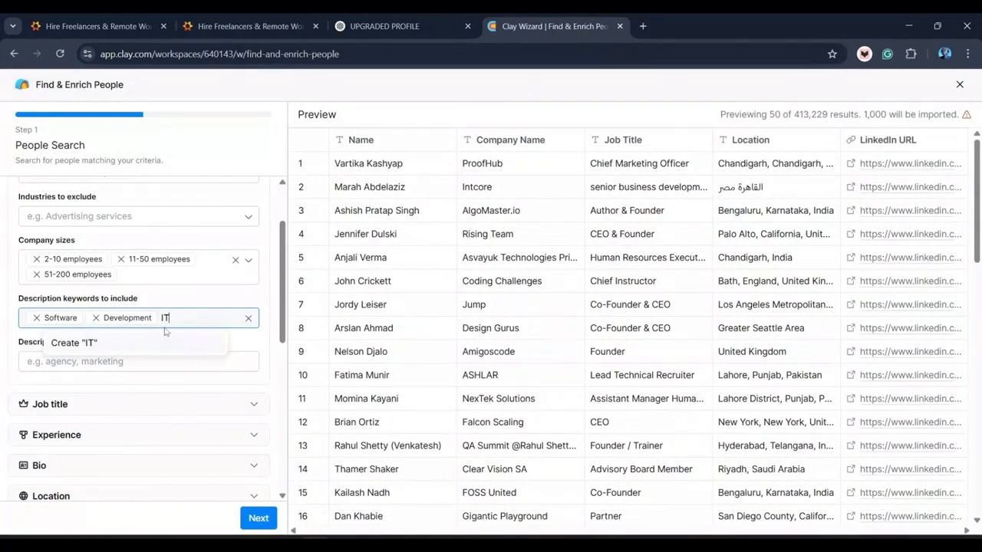
{"action": "key", "text": "Return"}
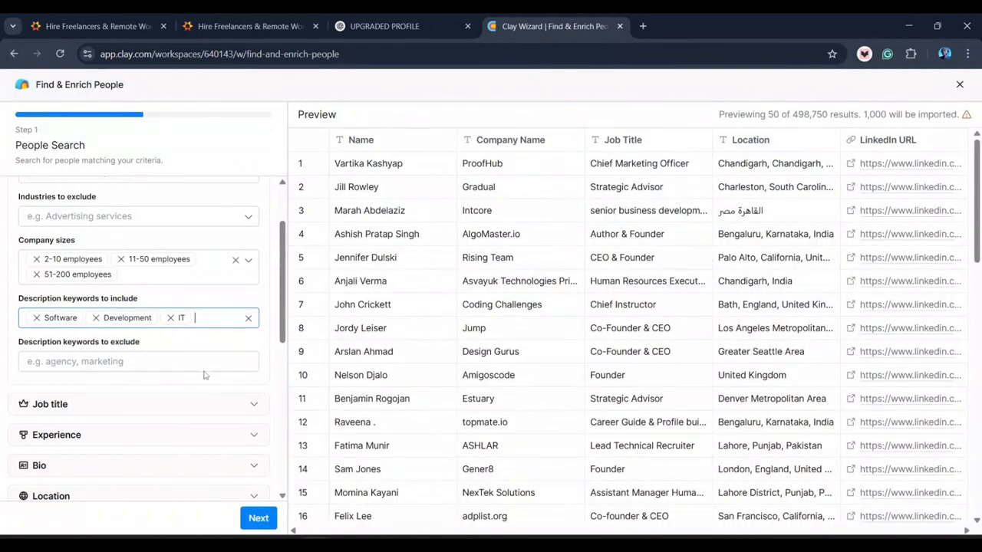
{"action": "scroll", "coordinate": [283, 338], "scroll_direction": "down", "scroll_amount": 1}
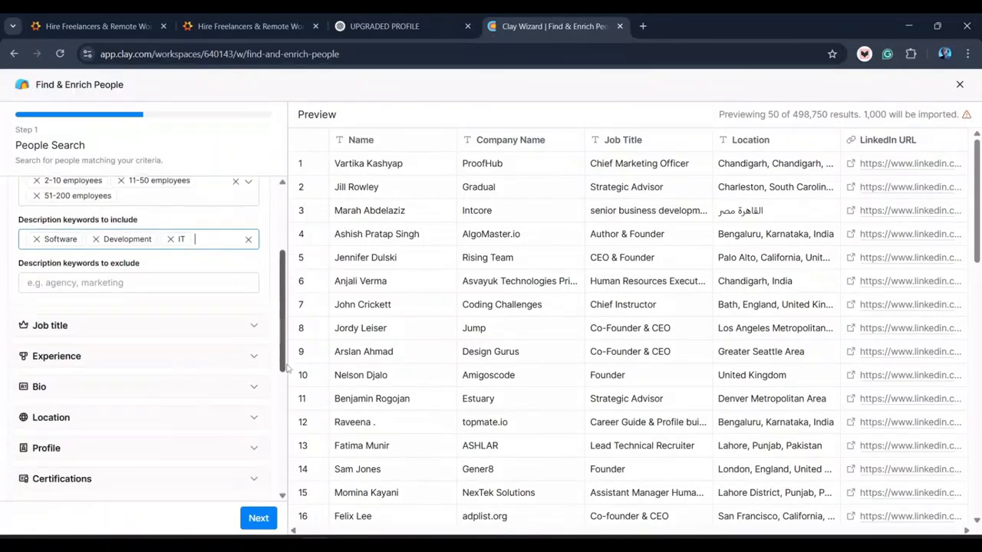
{"action": "left_click", "coordinate": [196, 323]}
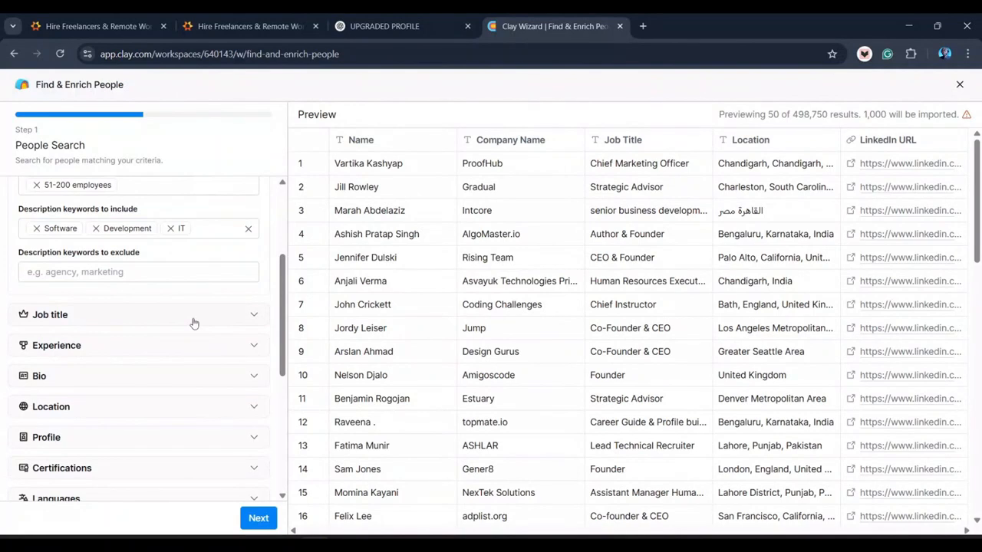
{"action": "left_click", "coordinate": [194, 323]}
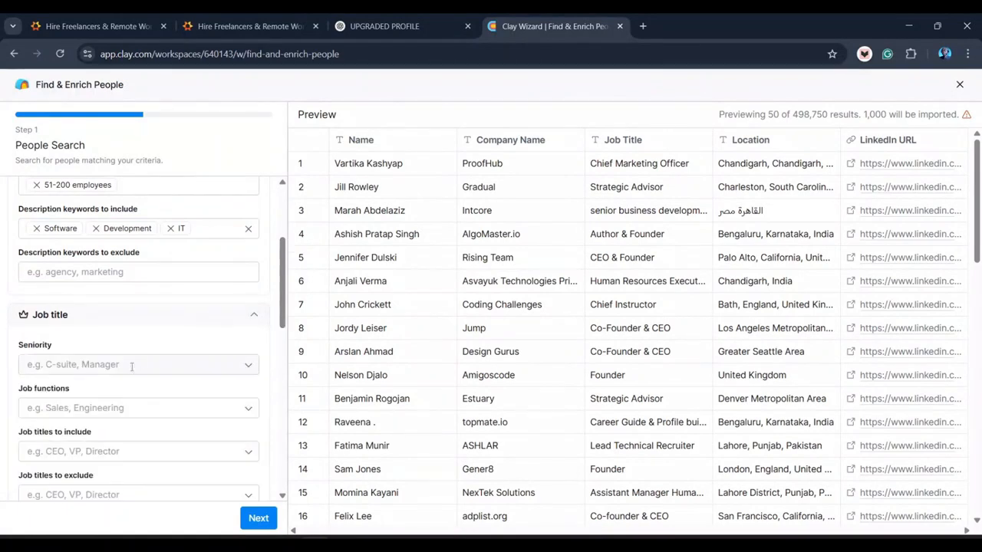
{"action": "left_click", "coordinate": [84, 364]}
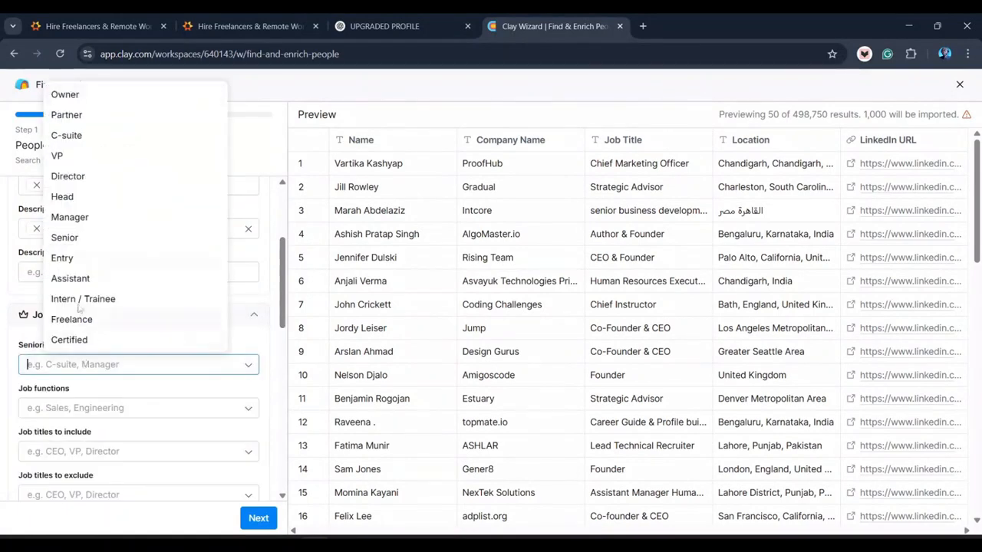
- Limit seniority to Owner, Partner, C-suite, VP, Director and Manager
{"action": "left_click", "coordinate": [70, 96]}
{"action": "left_click", "coordinate": [67, 115]}
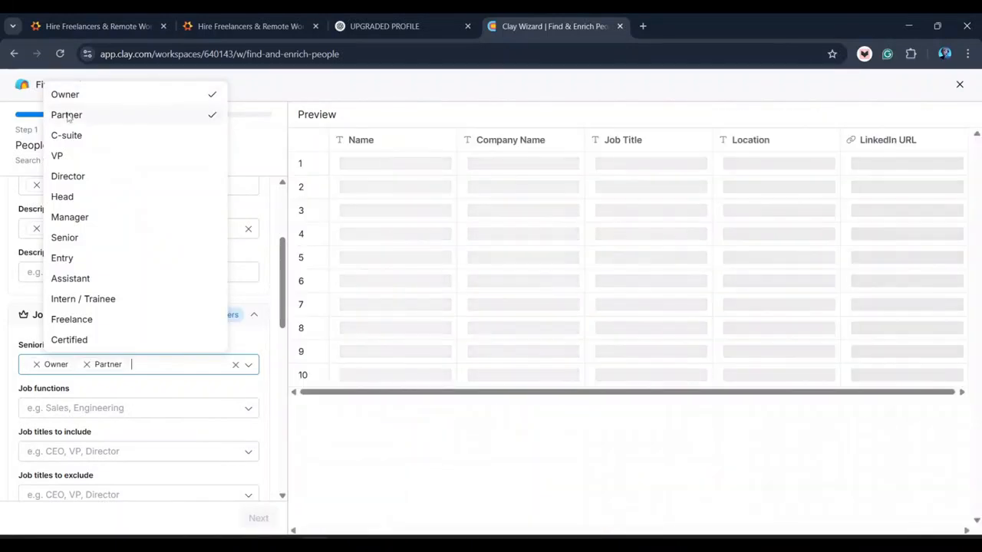
{"action": "left_click", "coordinate": [75, 138]}
{"action": "left_click", "coordinate": [74, 163]}
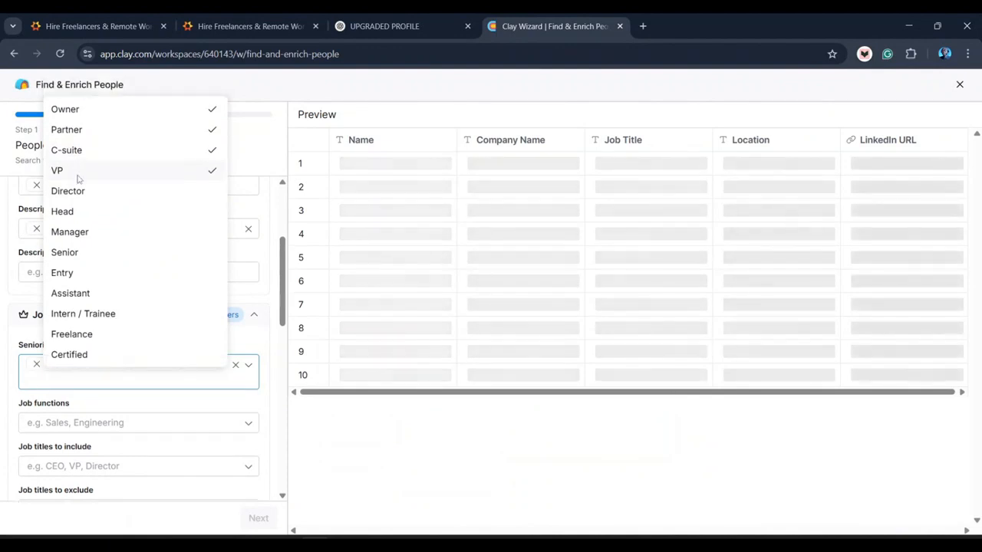
{"action": "left_click", "coordinate": [79, 197]}
{"action": "left_click", "coordinate": [85, 235]}
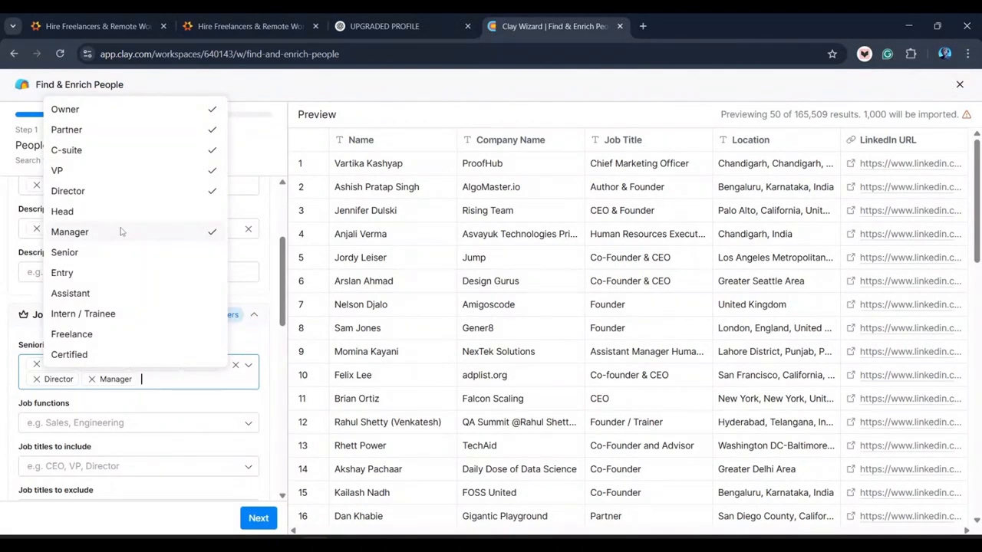
{"action": "left_click", "coordinate": [245, 257]}
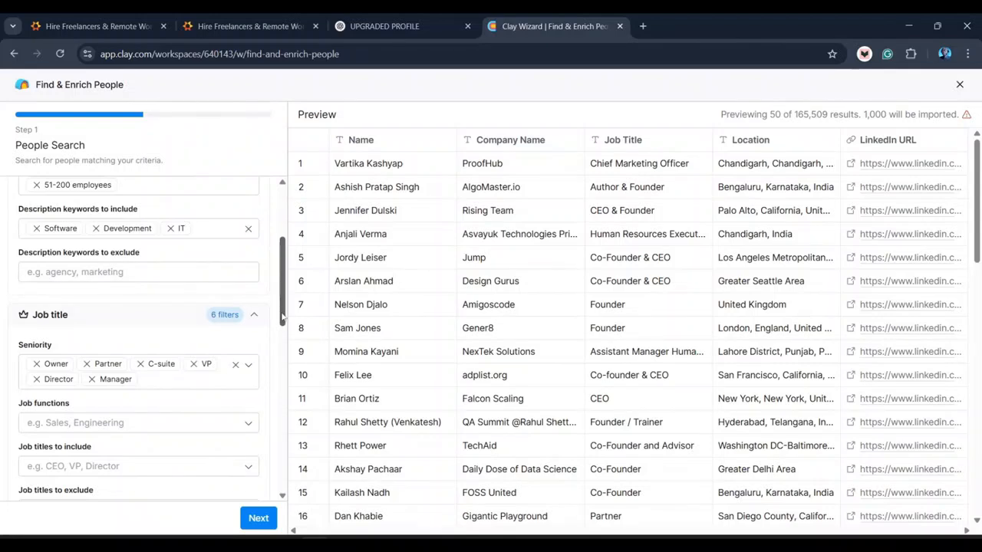
- Add Business Development and Customer Success and Support as job functions
{"action": "left_click_drag", "start_coordinate": [283, 316], "coordinate": [283, 351]}
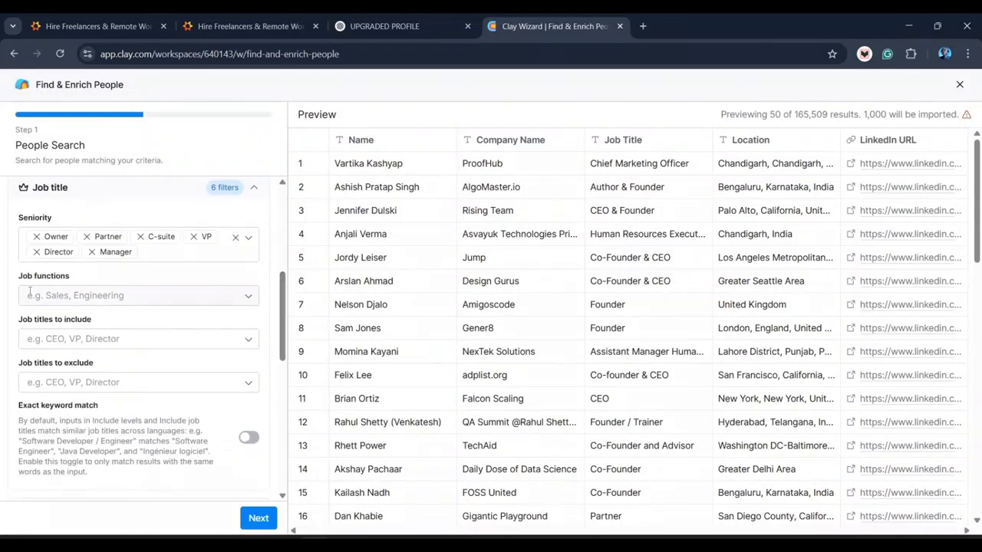
{"action": "left_click", "coordinate": [64, 297]}
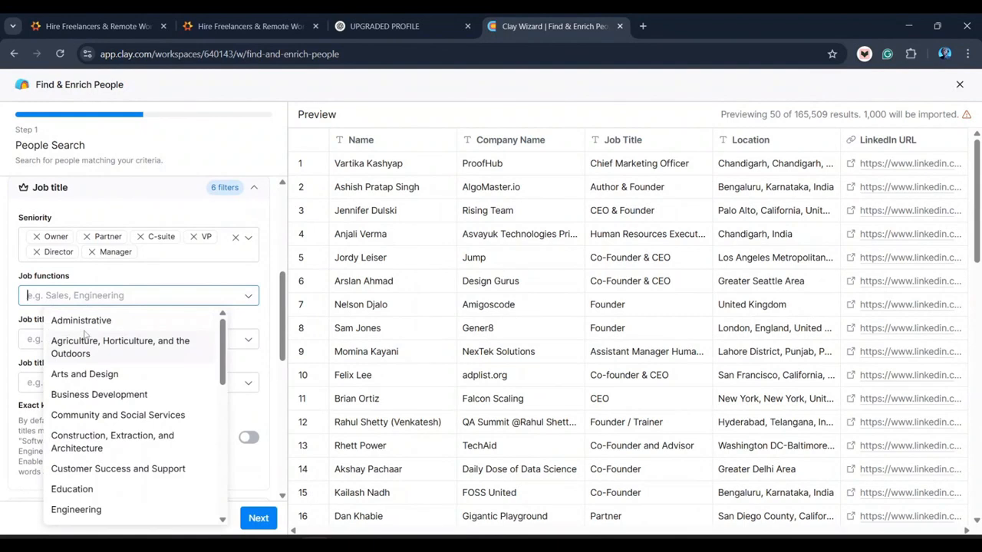
{"action": "left_click", "coordinate": [135, 396]}
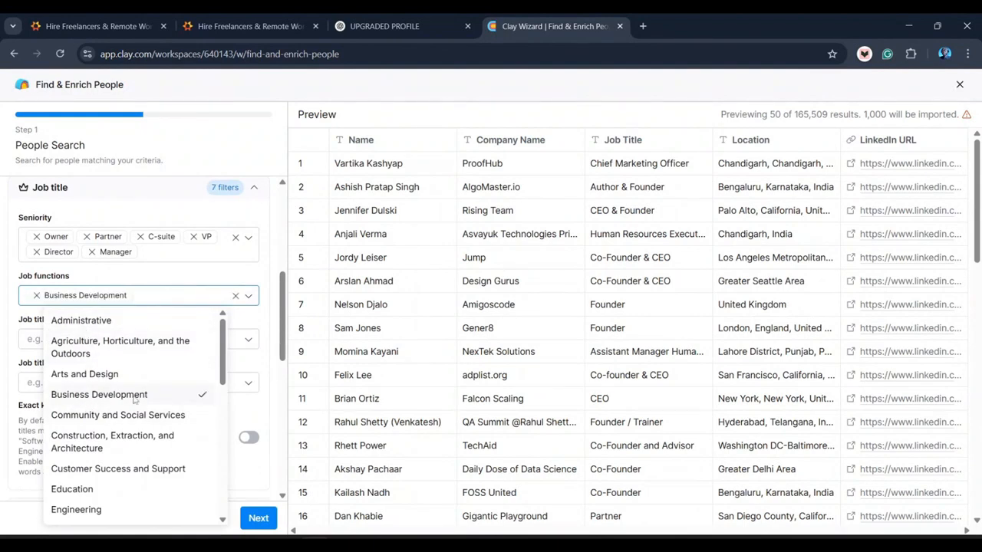
{"action": "left_click_drag", "start_coordinate": [224, 371], "coordinate": [221, 403]}
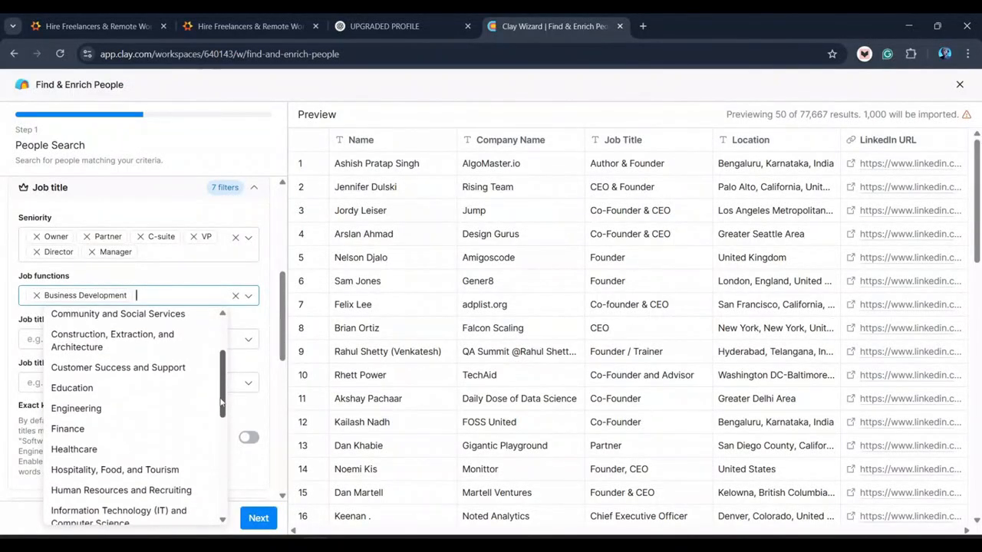
{"action": "left_click", "coordinate": [159, 369]}
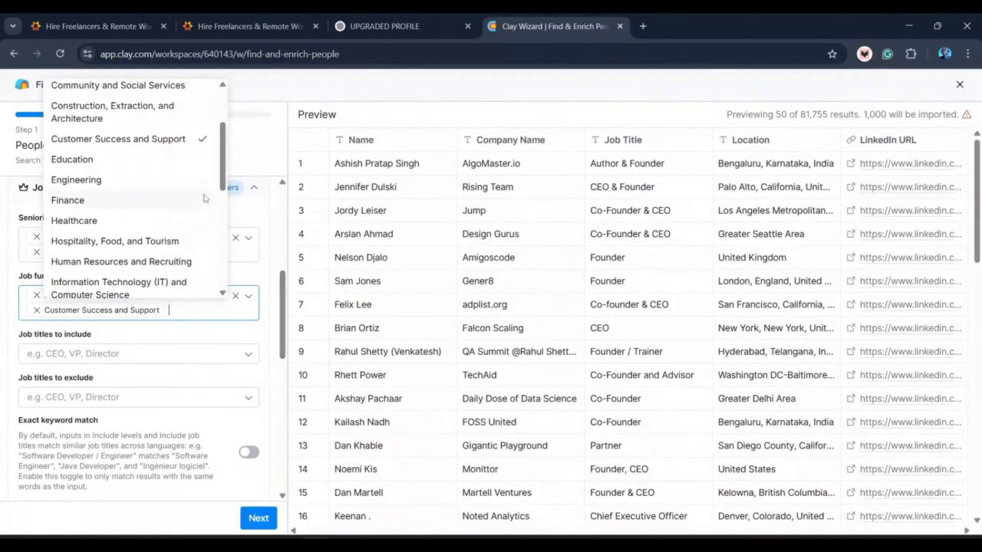
{"action": "left_click_drag", "start_coordinate": [222, 175], "coordinate": [227, 198]}
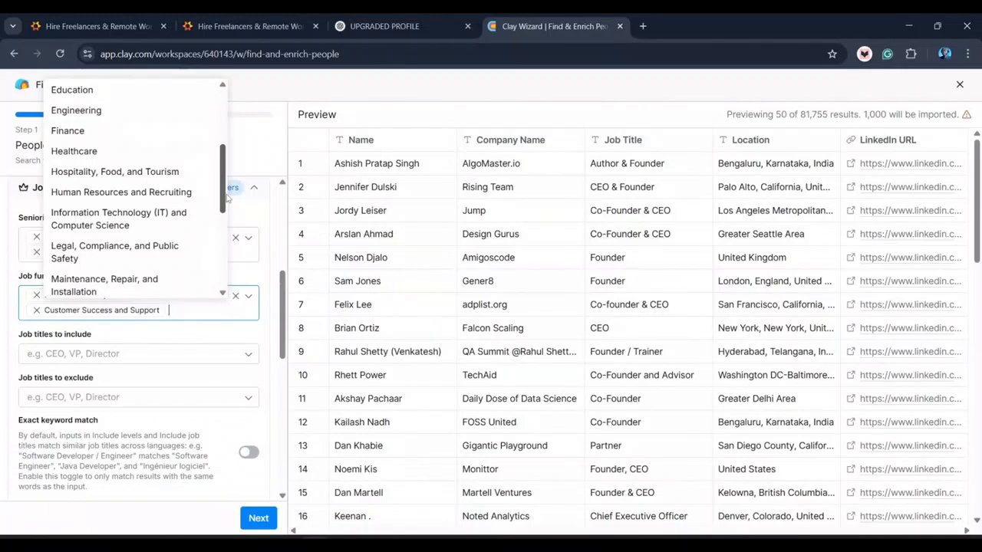
{"action": "left_click_drag", "start_coordinate": [227, 198], "coordinate": [222, 223]}
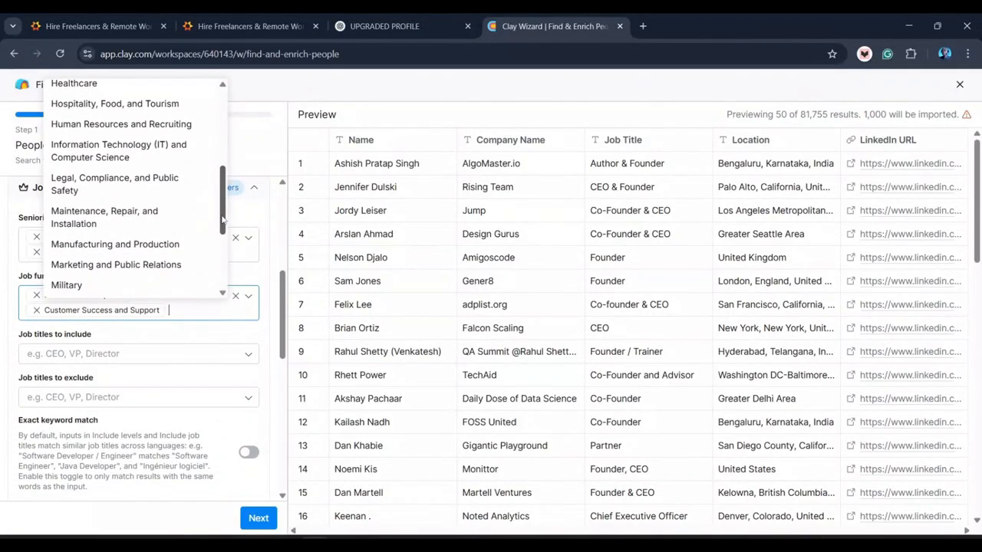
{"action": "left_click_drag", "start_coordinate": [222, 238], "coordinate": [220, 116]}
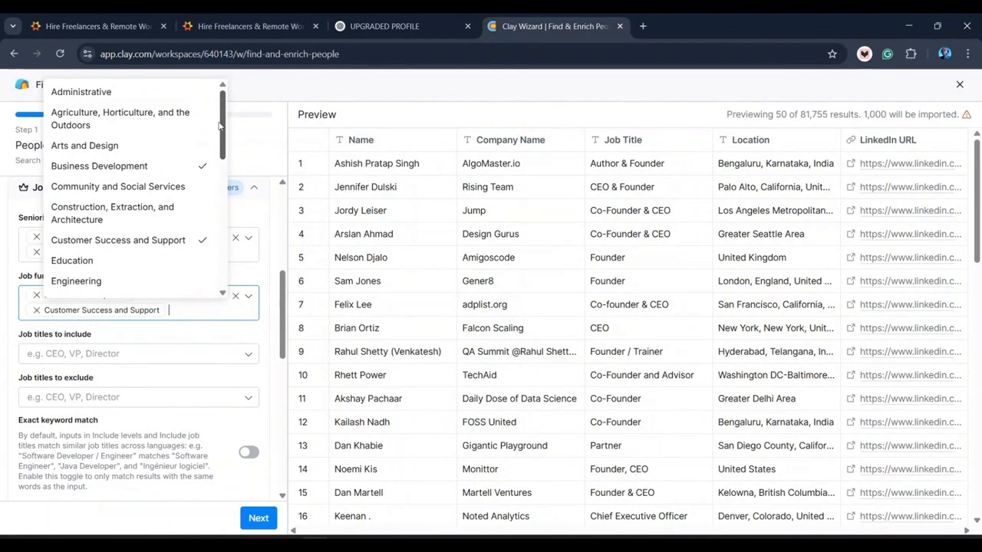
{"action": "left_click_drag", "start_coordinate": [220, 121], "coordinate": [221, 281]}
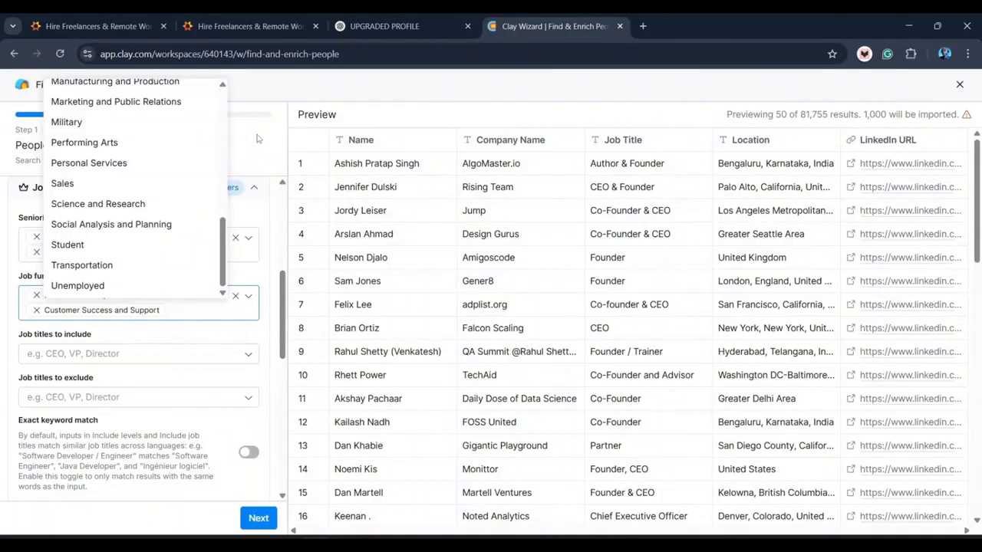
{"action": "left_click", "coordinate": [258, 138]}
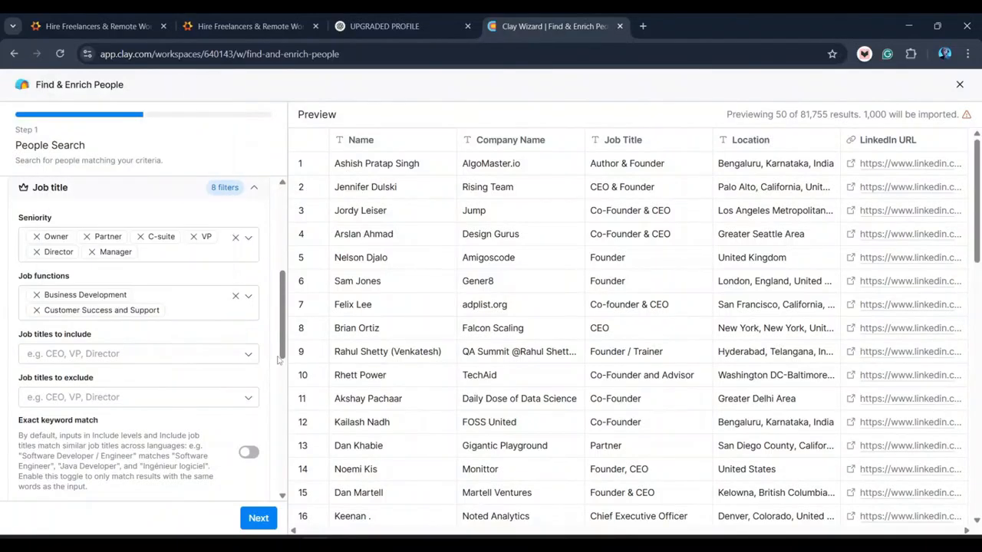
{"action": "scroll", "coordinate": [280, 368], "scroll_direction": "down", "scroll_amount": 1}
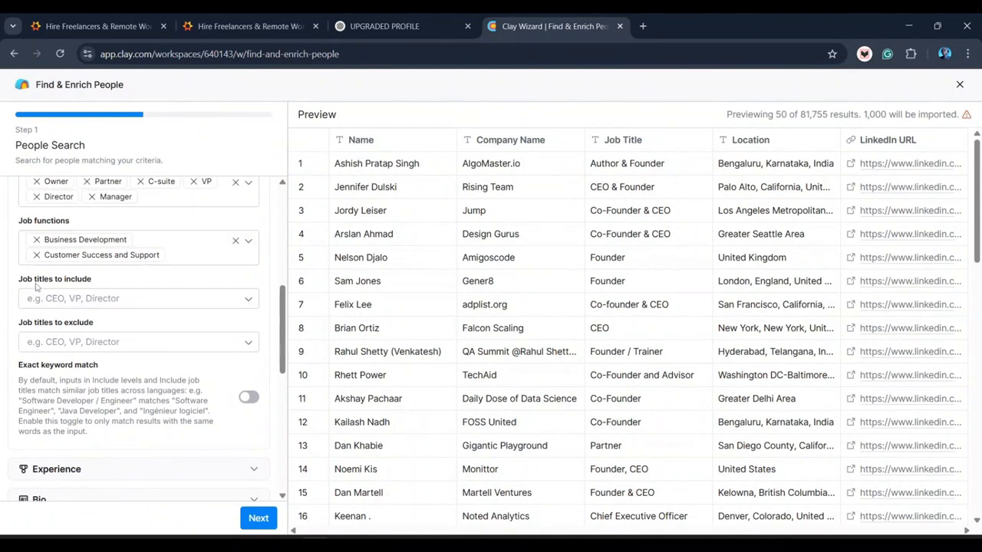
{"action": "left_click", "coordinate": [77, 297]}
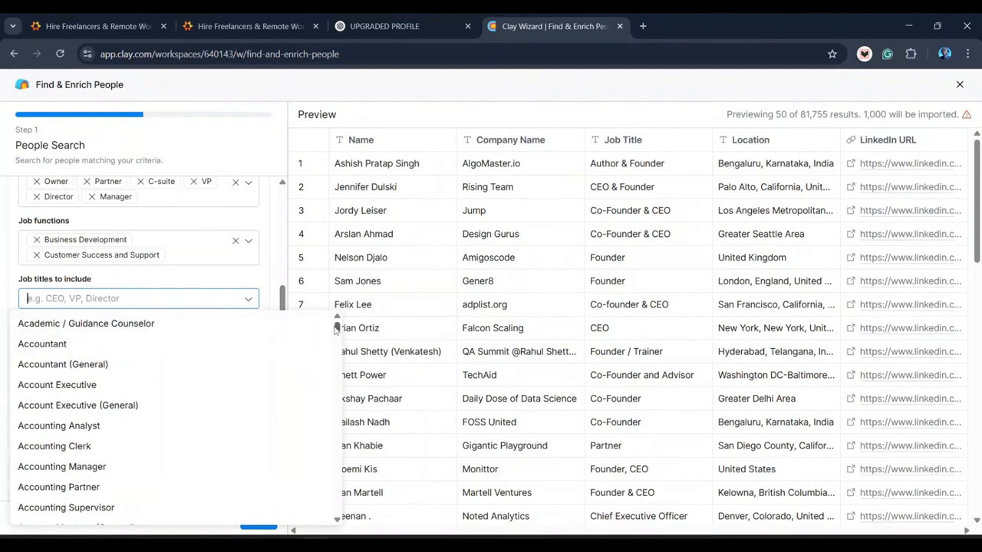
{"action": "left_click_drag", "start_coordinate": [336, 329], "coordinate": [343, 360]}
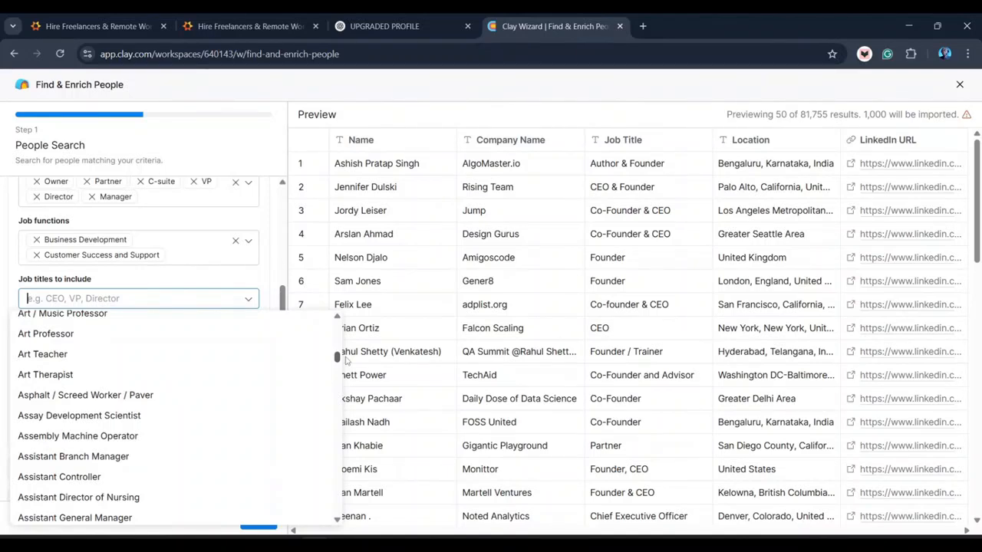
{"action": "scroll", "coordinate": [345, 359], "scroll_direction": "up", "scroll_amount": 1}
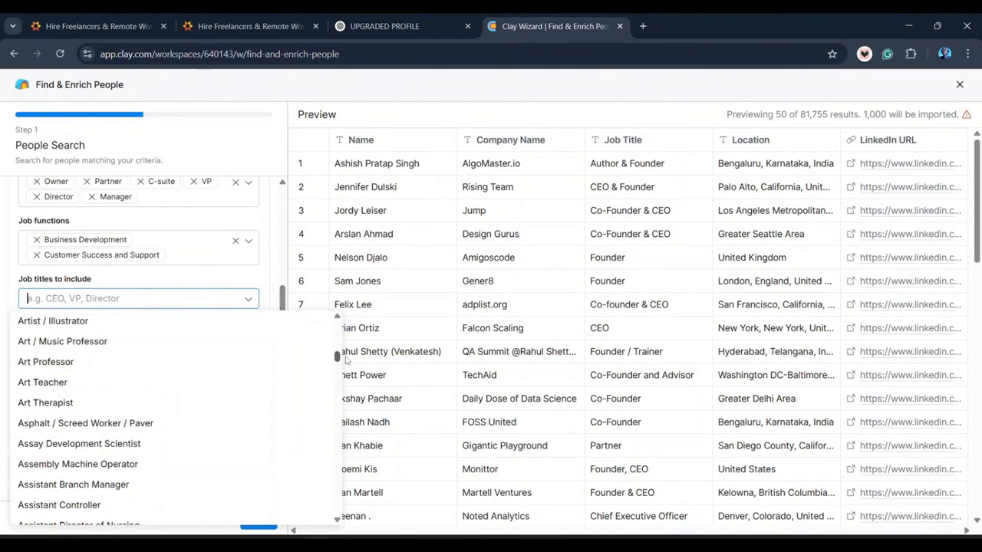
{"action": "scroll", "coordinate": [346, 359], "scroll_direction": "up", "scroll_amount": 5}
{"action": "scroll", "coordinate": [345, 347], "scroll_direction": "up", "scroll_amount": 3}
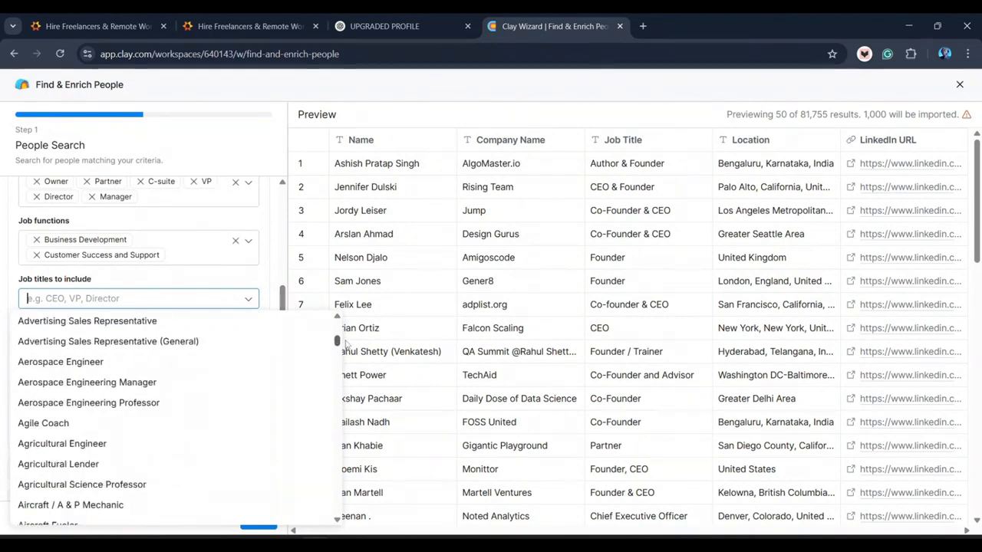
{"action": "scroll", "coordinate": [346, 341], "scroll_direction": "up", "scroll_amount": 5}
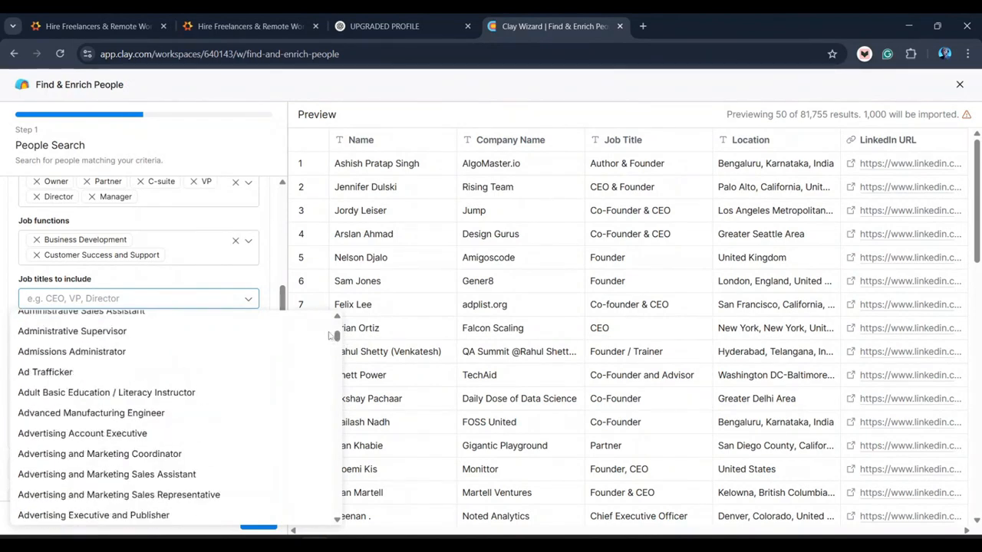
{"action": "left_click", "coordinate": [283, 273]}
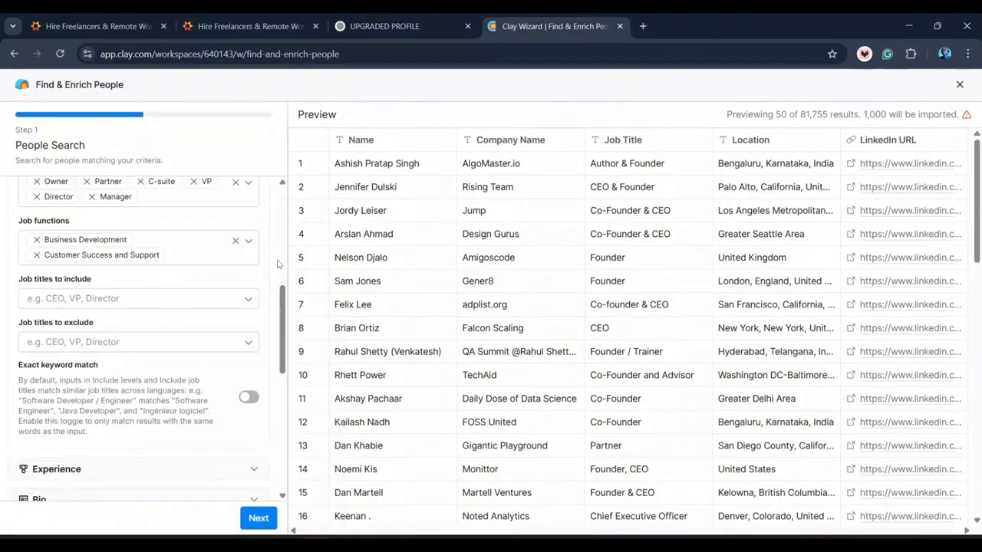
- Include only the United States in the location's countries filter
{"action": "scroll", "coordinate": [286, 323], "scroll_direction": "down", "scroll_amount": 1}
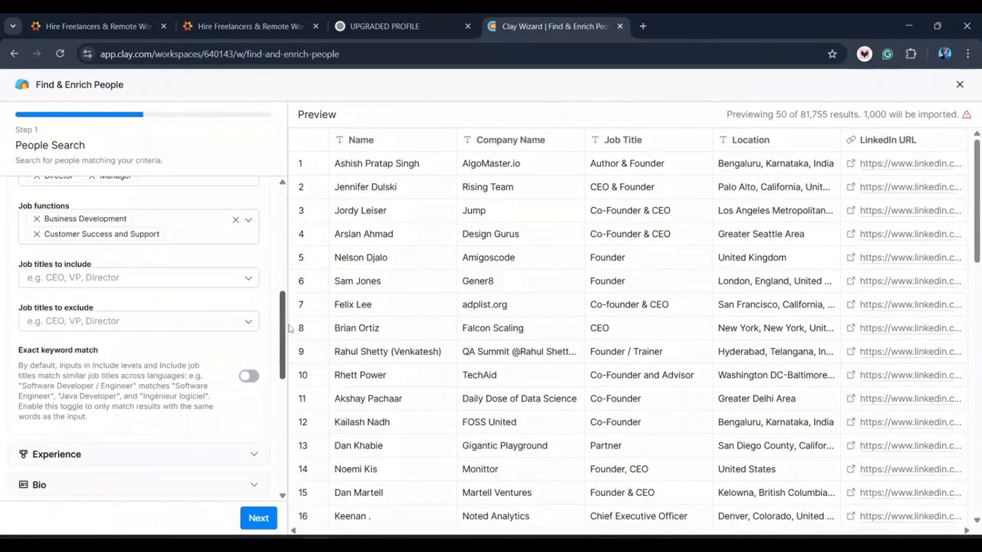
{"action": "scroll", "coordinate": [290, 328], "scroll_direction": "down", "scroll_amount": 1}
{"action": "scroll", "coordinate": [292, 331], "scroll_direction": "down", "scroll_amount": 5}
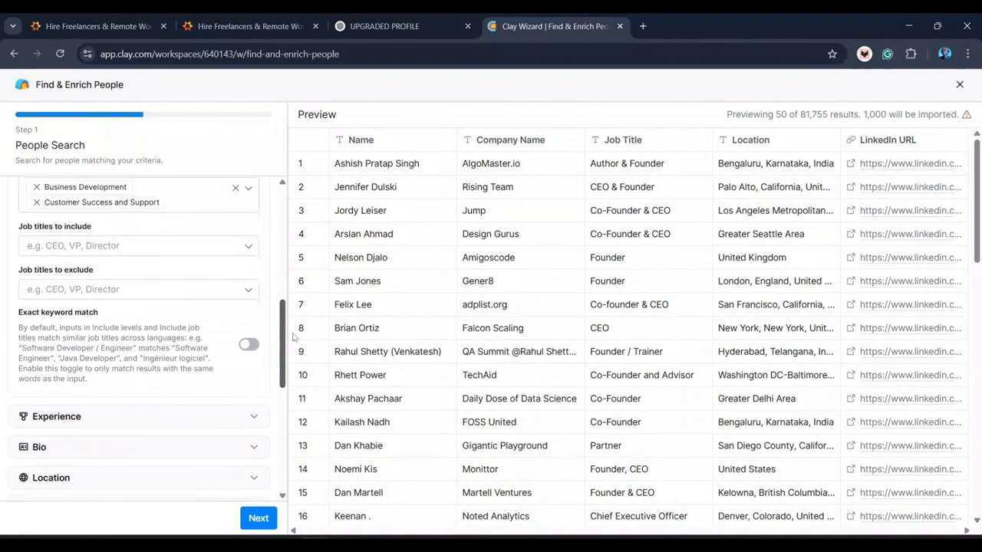
{"action": "scroll", "coordinate": [296, 360], "scroll_direction": "down", "scroll_amount": 1}
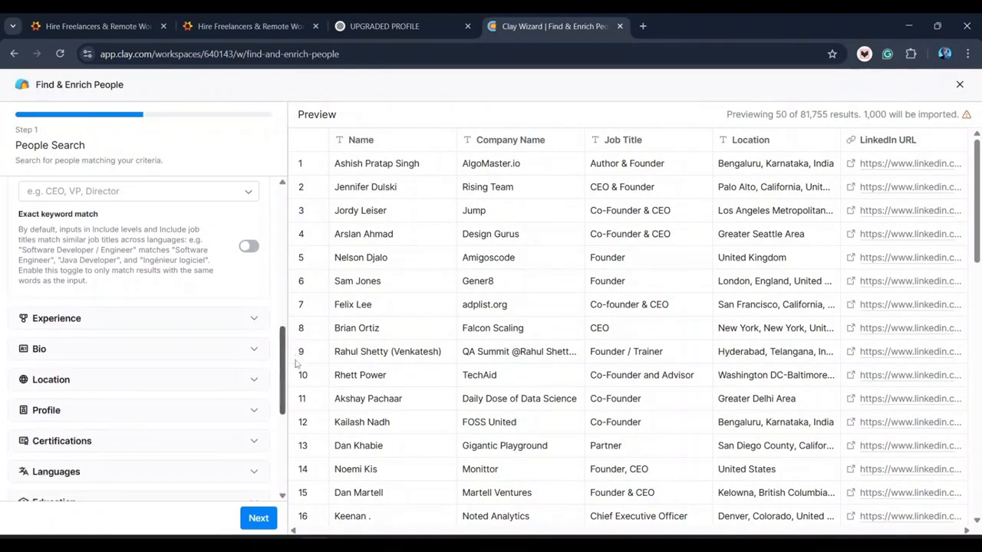
{"action": "scroll", "coordinate": [294, 360], "scroll_direction": "down", "scroll_amount": 2}
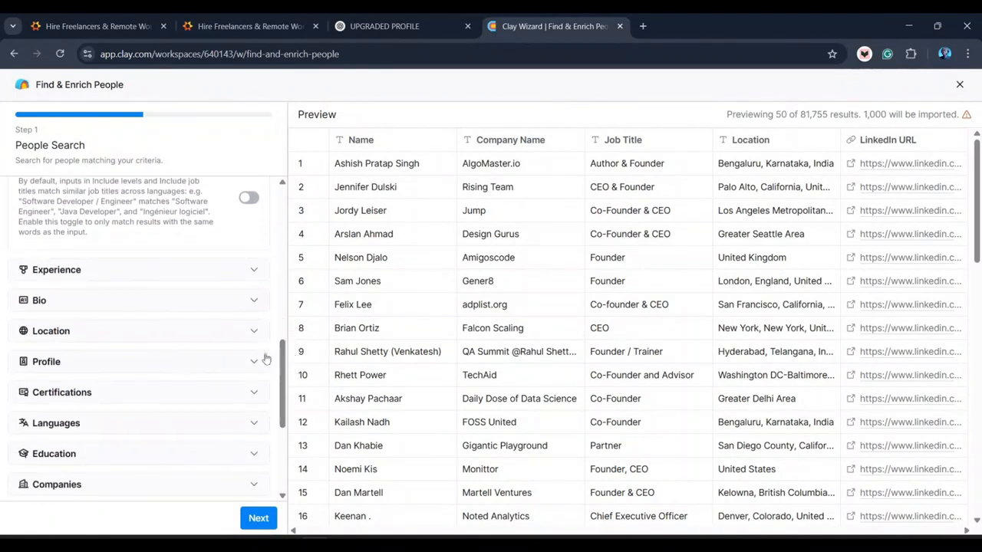
{"action": "left_click", "coordinate": [253, 331]}
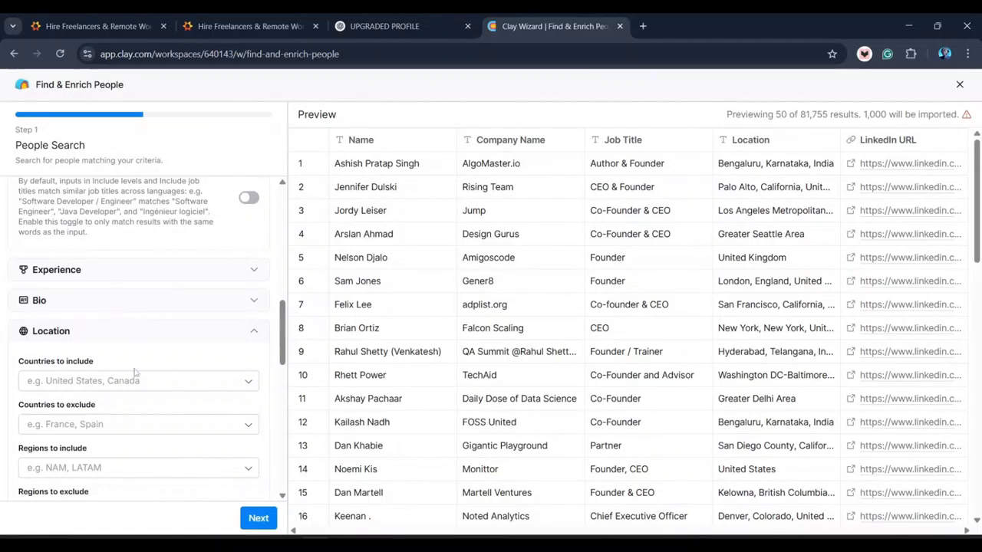
{"action": "left_click", "coordinate": [89, 380]}
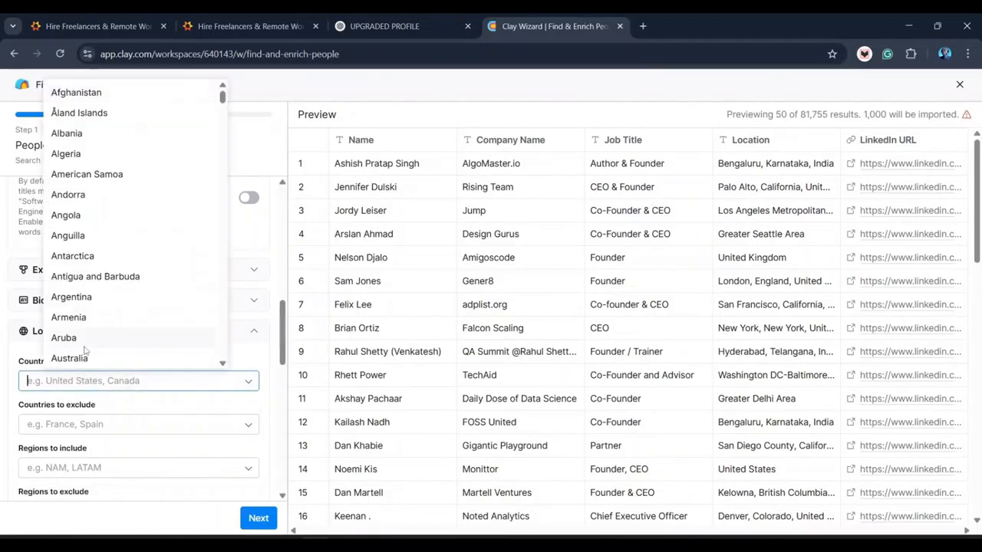
{"action": "type", "text": "United"}
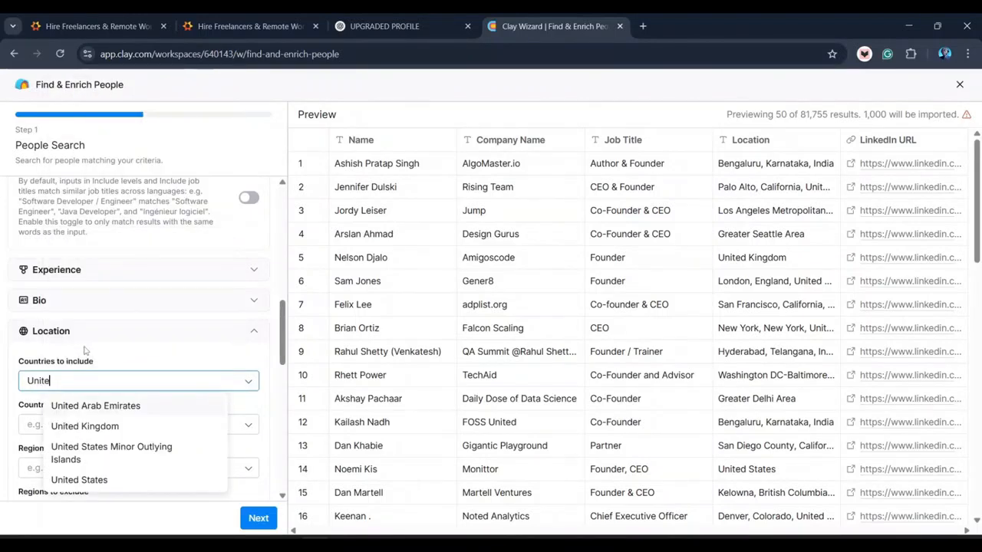
{"action": "left_click", "coordinate": [107, 482]}
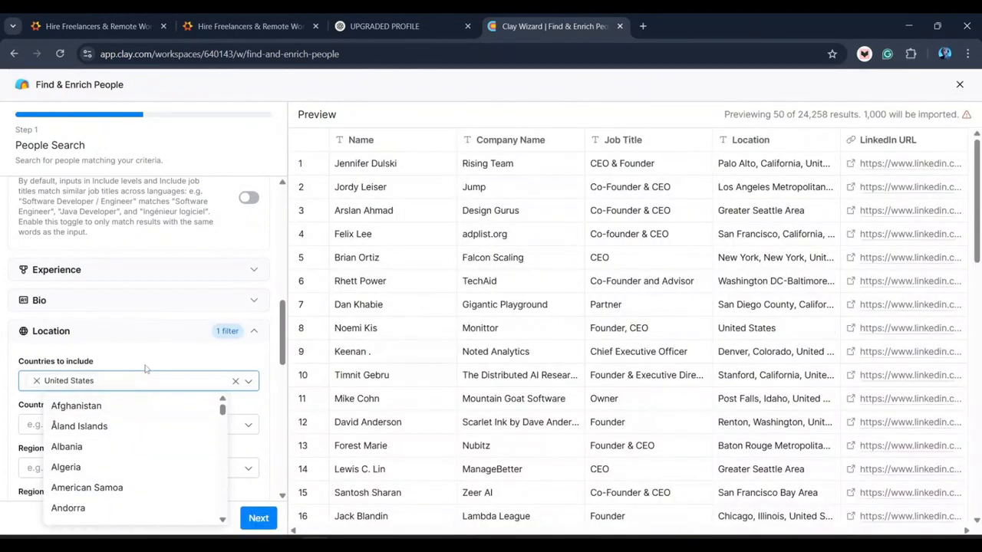
{"action": "left_click", "coordinate": [146, 360]}
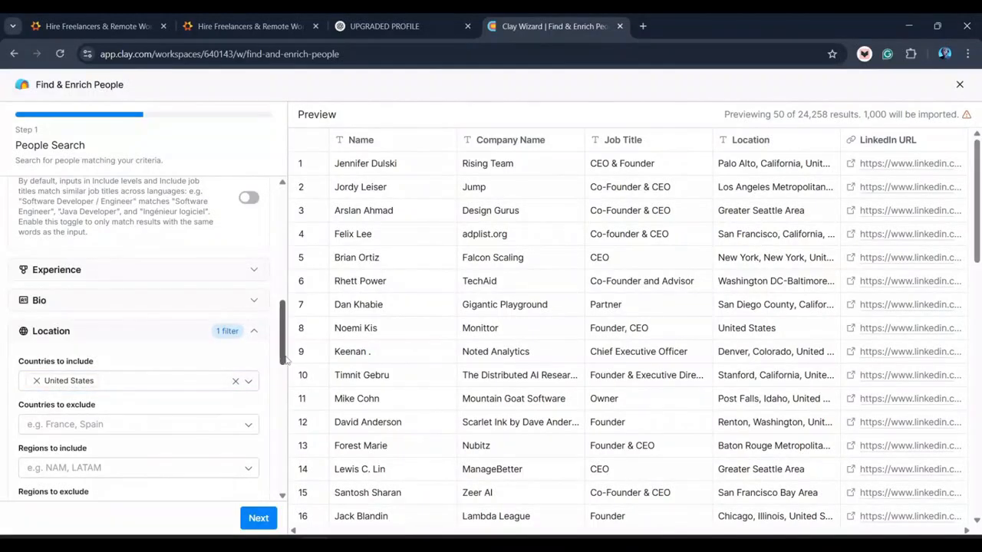
- Check the regions list and leave it without choosing any region
{"action": "scroll", "coordinate": [283, 361], "scroll_direction": "down", "scroll_amount": 2}
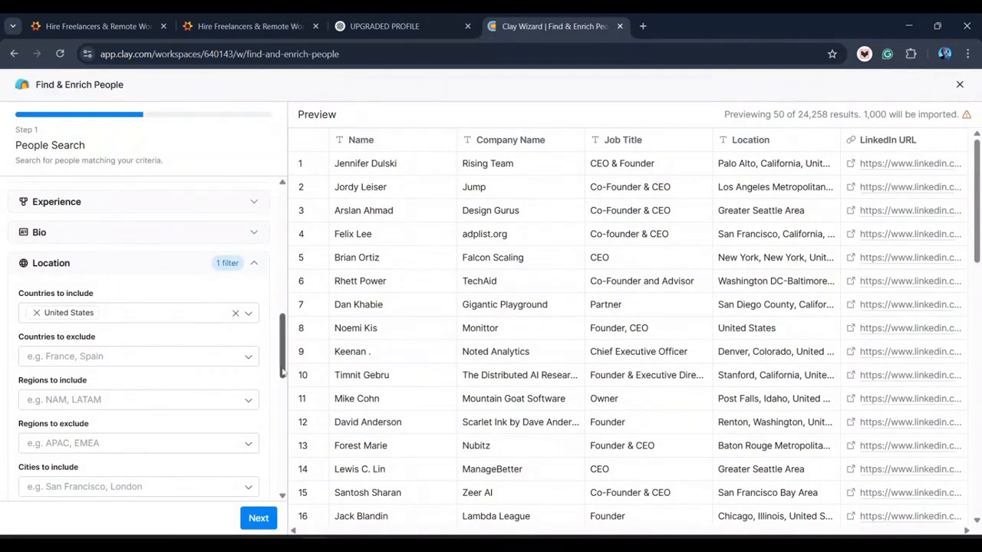
{"action": "scroll", "coordinate": [284, 374], "scroll_direction": "down", "scroll_amount": 1}
{"action": "scroll", "coordinate": [284, 376], "scroll_direction": "down", "scroll_amount": 2}
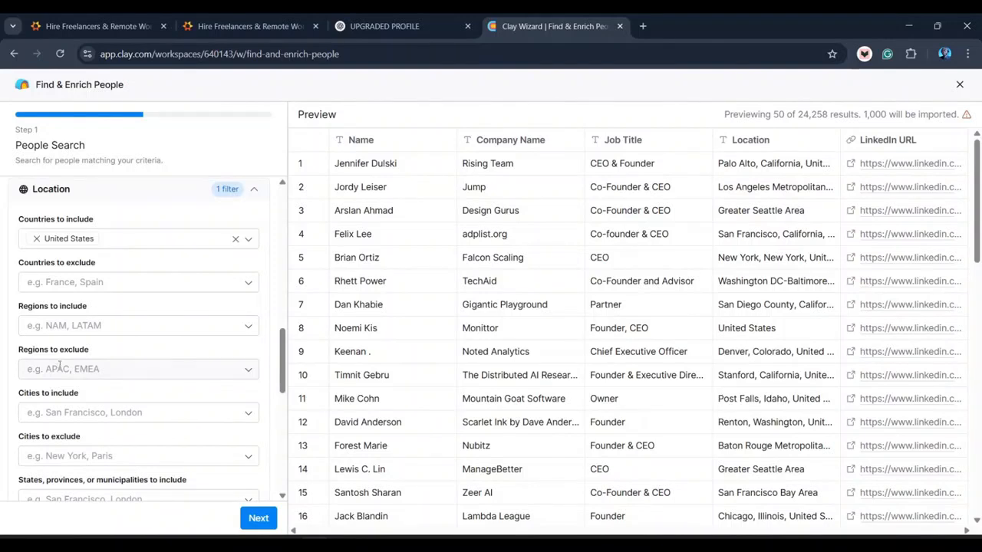
{"action": "left_click", "coordinate": [60, 324]}
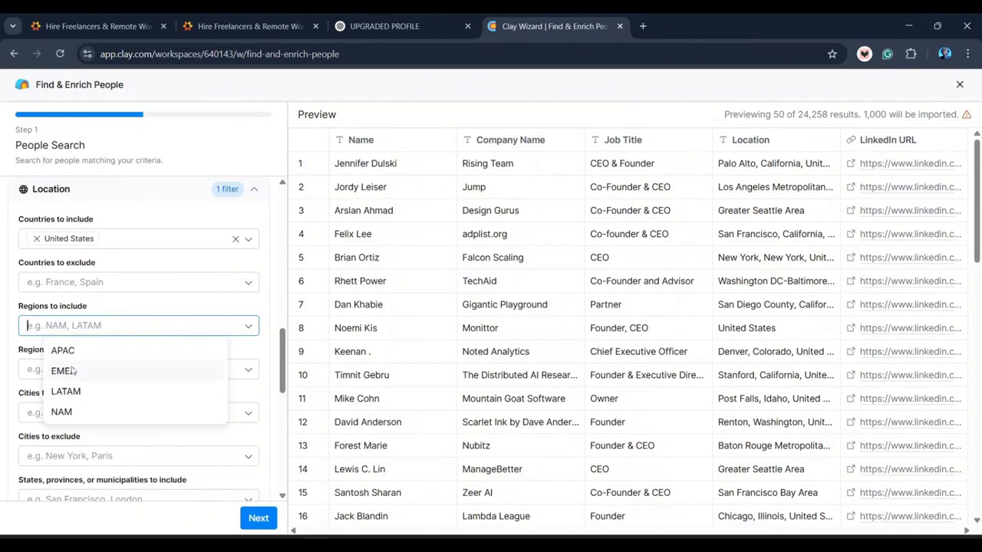
{"action": "left_click", "coordinate": [120, 308]}
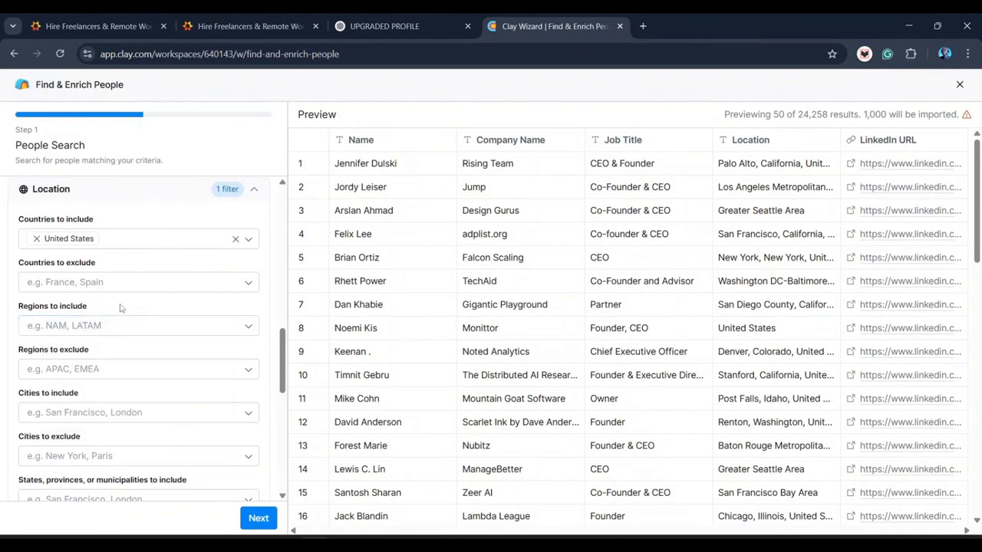
{"action": "left_click_drag", "start_coordinate": [284, 372], "coordinate": [285, 385]}
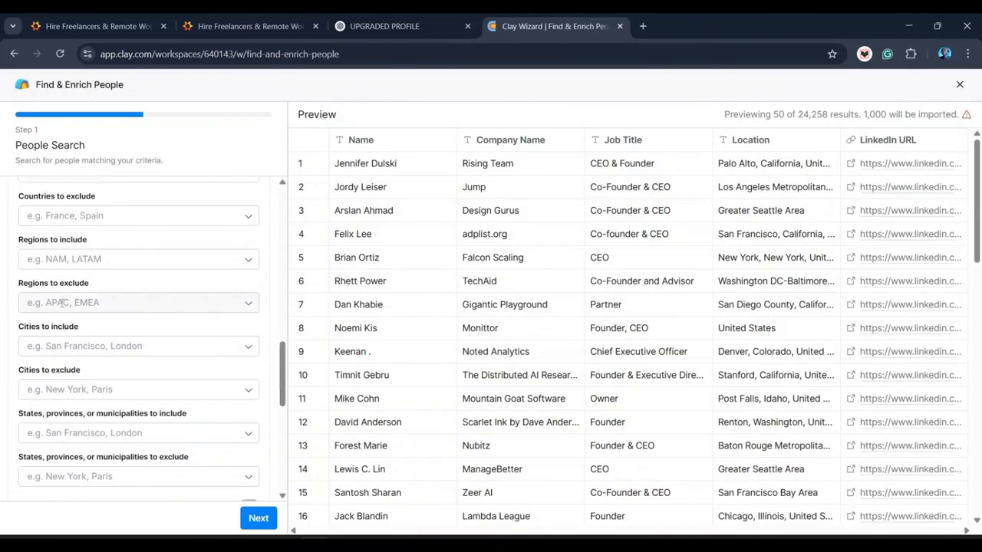
- Include the cities Los Angeles, New York and New York City
{"action": "left_click", "coordinate": [75, 349]}
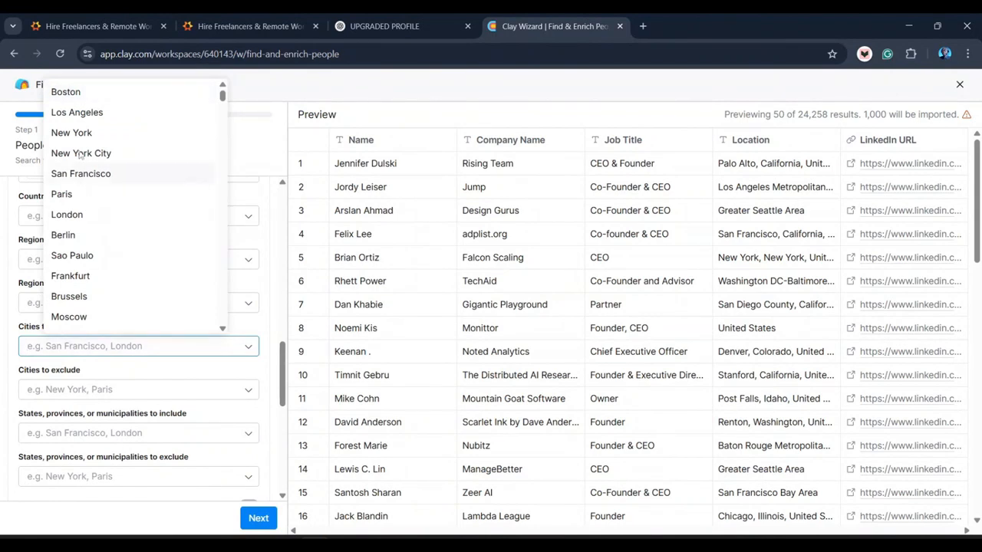
{"action": "left_click", "coordinate": [88, 113]}
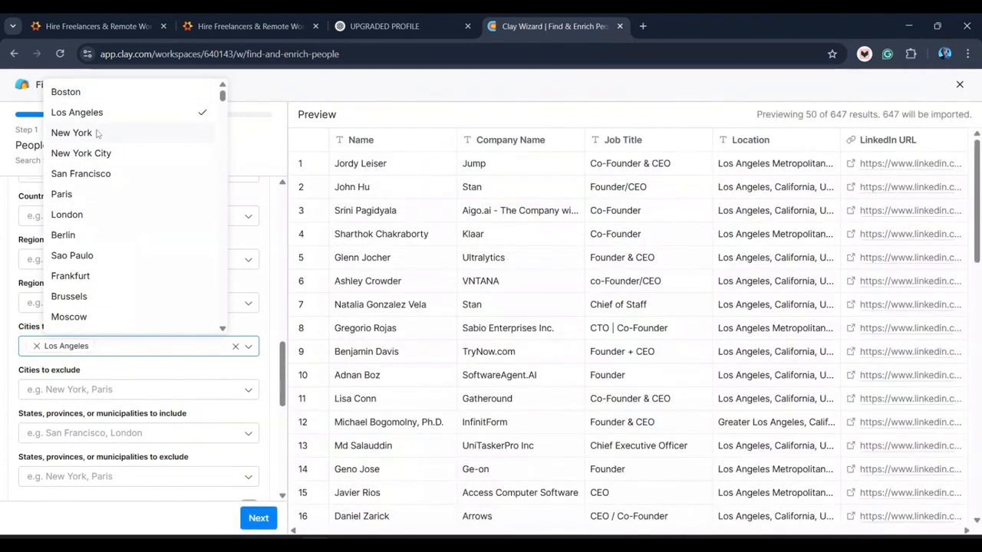
{"action": "left_click", "coordinate": [71, 132]}
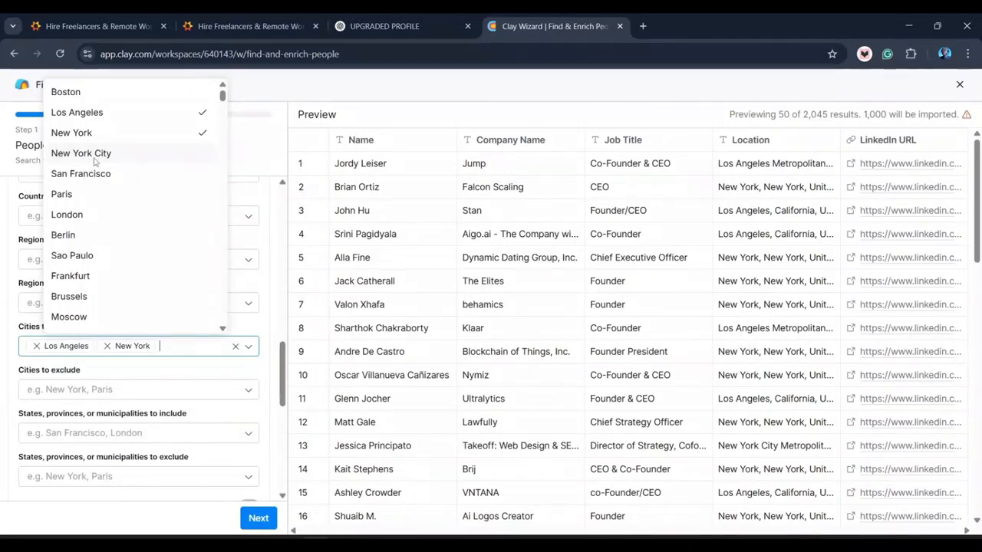
{"action": "left_click", "coordinate": [92, 155]}
{"action": "left_click", "coordinate": [246, 162]}
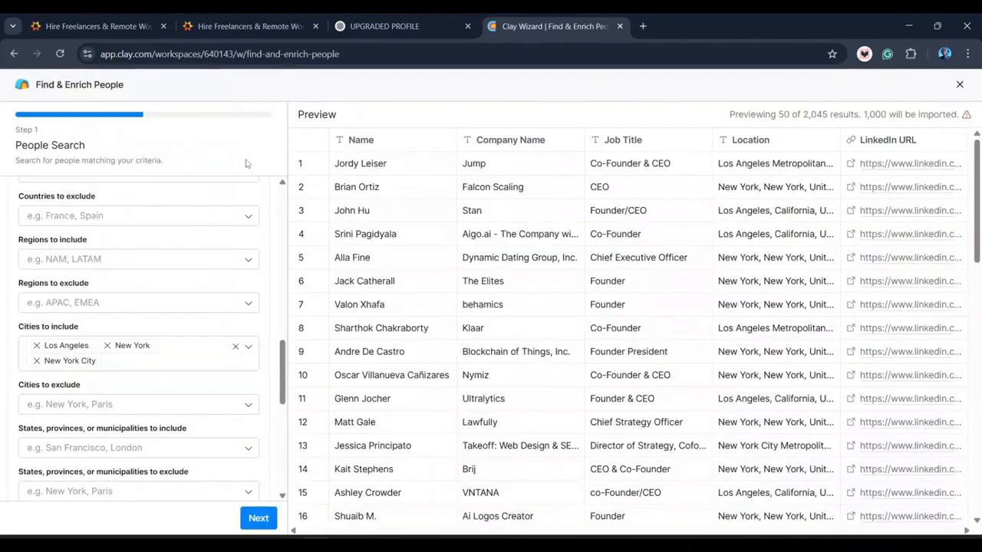
{"action": "left_click_drag", "start_coordinate": [282, 397], "coordinate": [286, 412]}
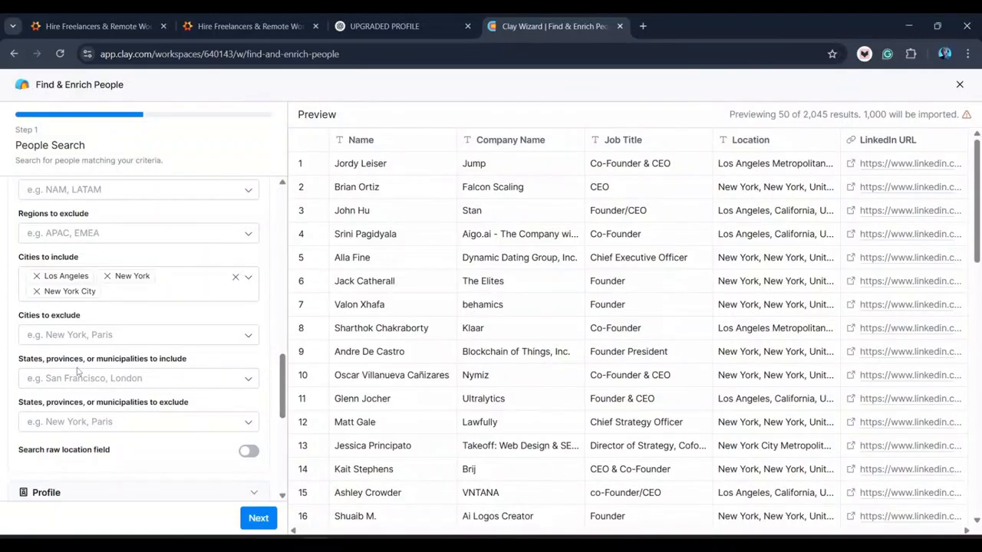
- Leave states unset and reveal the Profile filters for names, connections and followers
{"action": "left_click", "coordinate": [165, 378]}
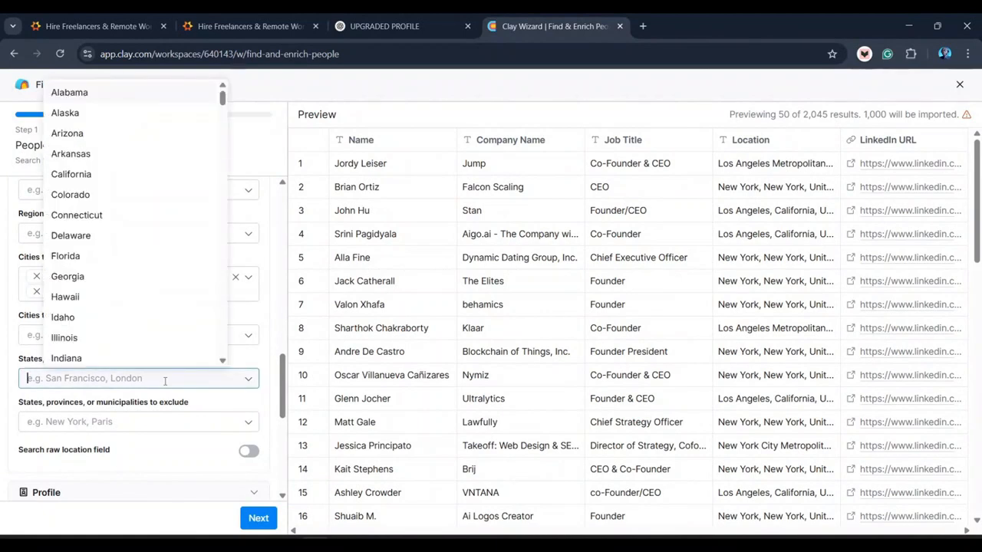
{"action": "left_click", "coordinate": [266, 357]}
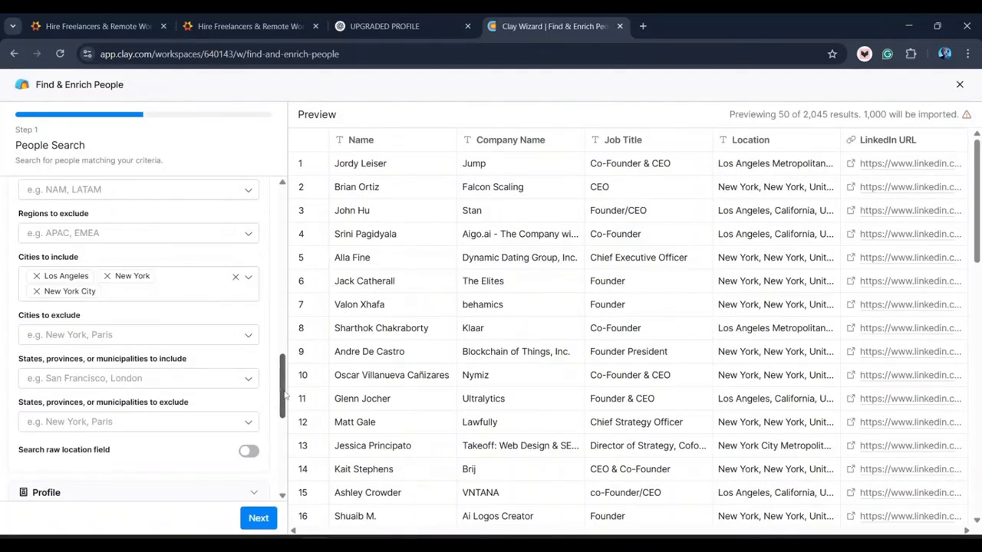
{"action": "left_click_drag", "start_coordinate": [284, 394], "coordinate": [290, 423]}
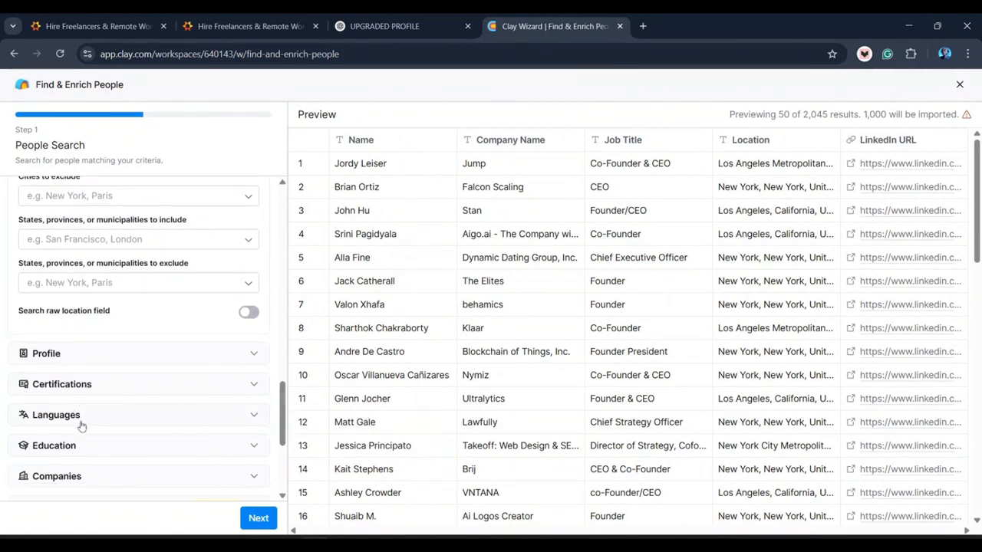
{"action": "left_click", "coordinate": [254, 355]}
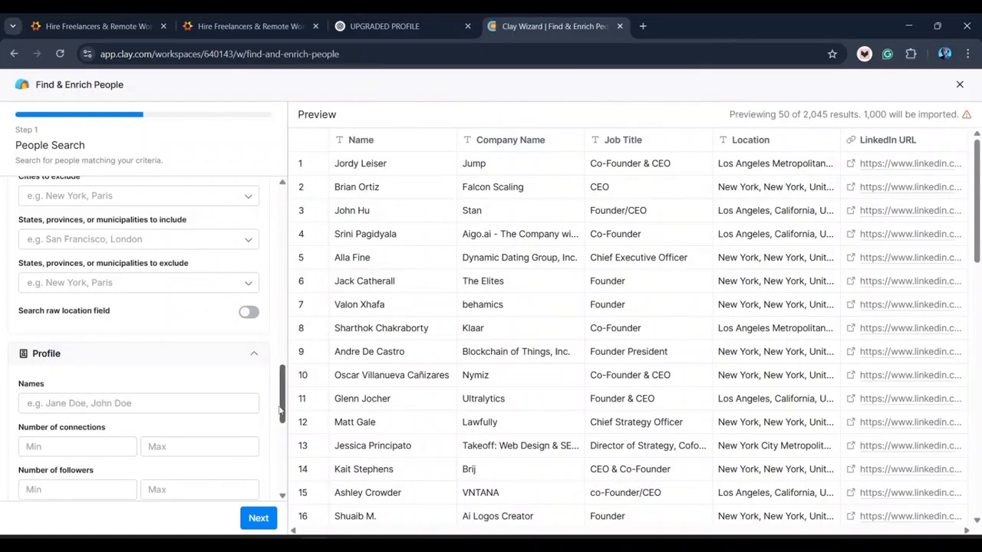
{"action": "left_click_drag", "start_coordinate": [283, 414], "coordinate": [284, 426]}
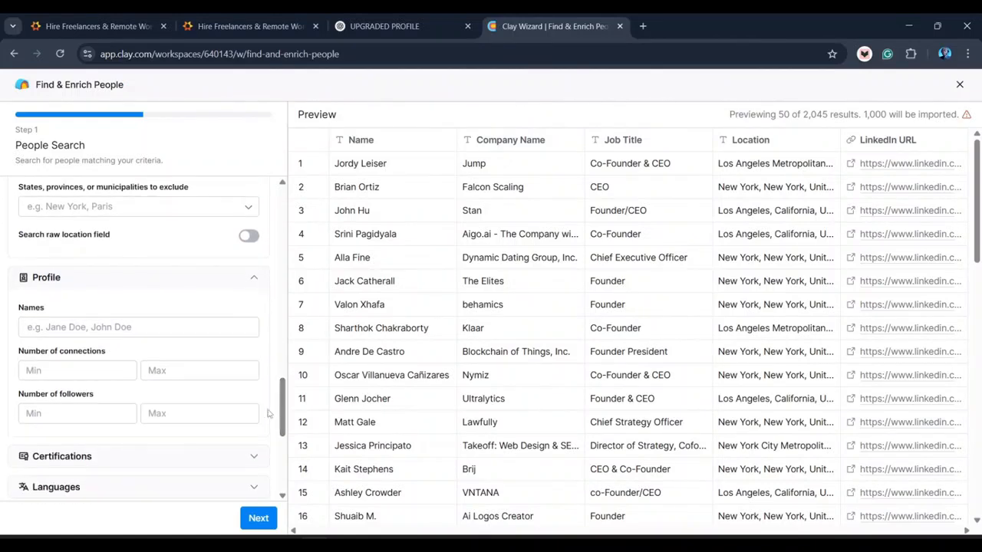
{"action": "left_click", "coordinate": [50, 367]}
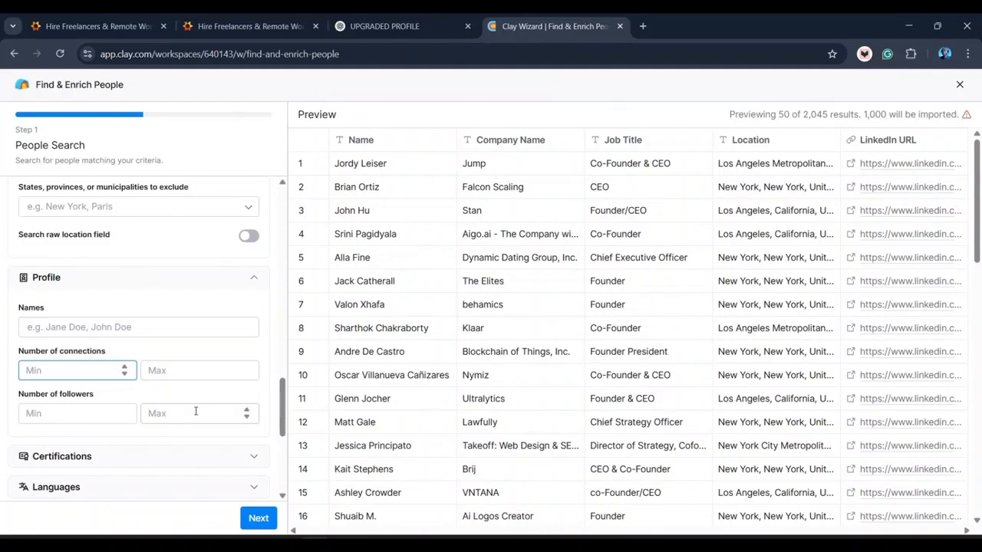
{"action": "left_click_drag", "start_coordinate": [284, 412], "coordinate": [282, 452]}
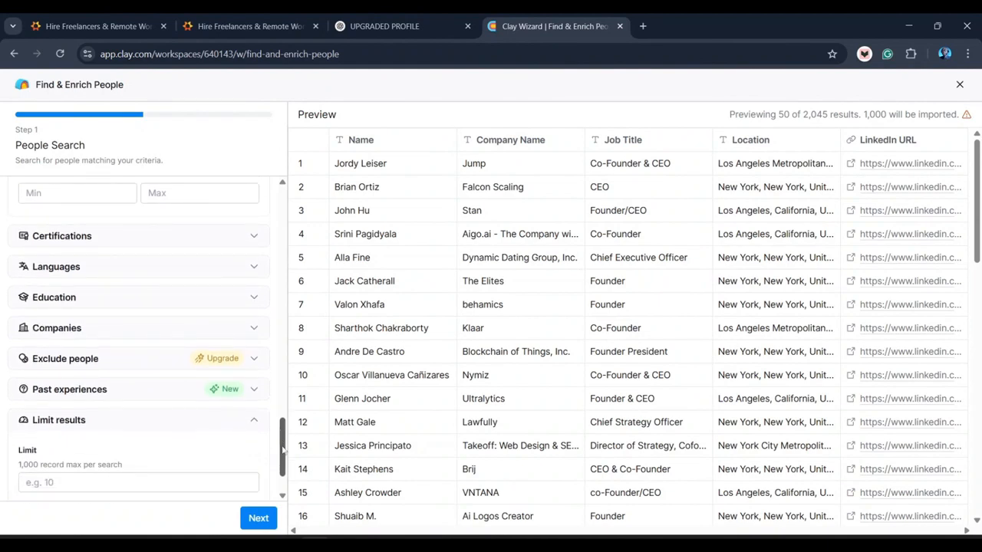
{"action": "scroll", "coordinate": [282, 451], "scroll_direction": "up", "scroll_amount": 3}
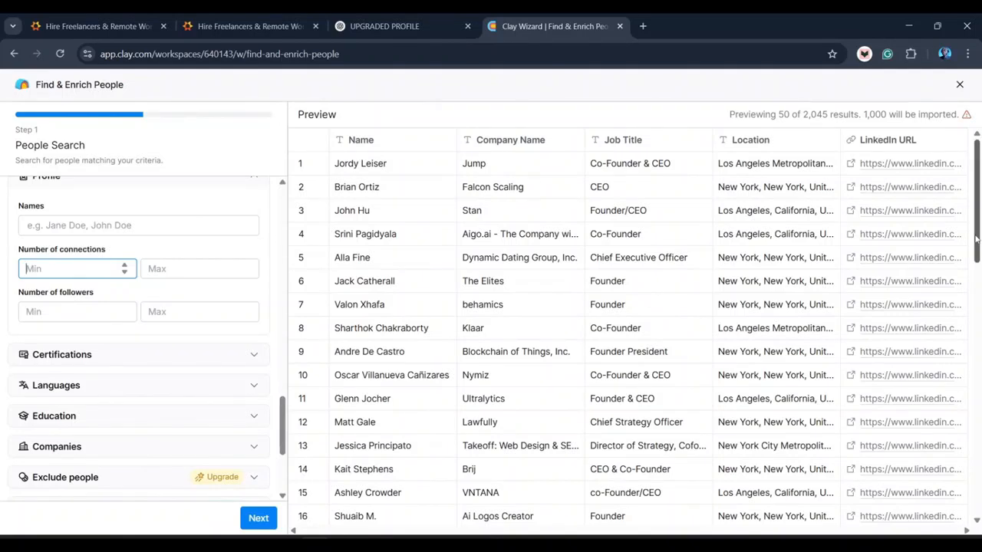
{"action": "left_click_drag", "start_coordinate": [977, 247], "coordinate": [977, 324]}
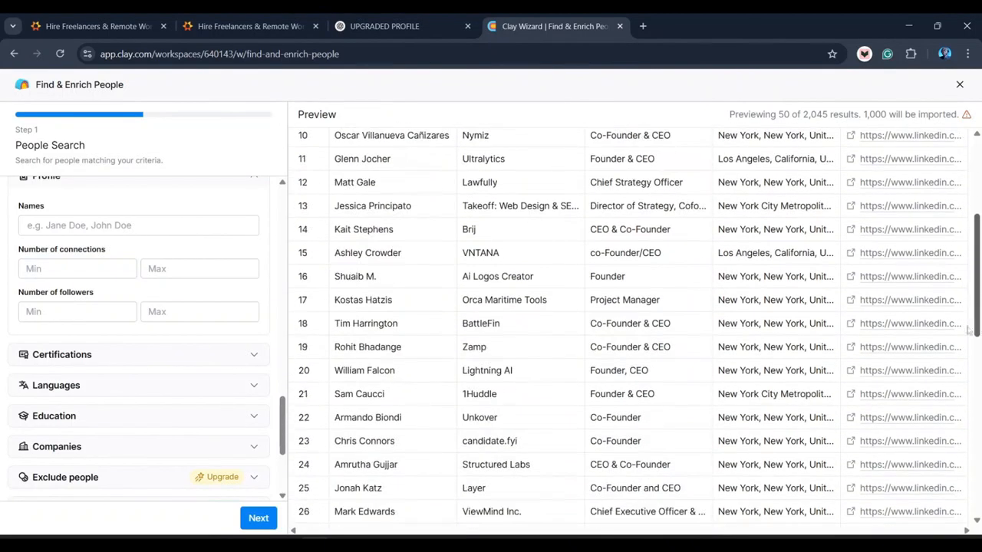
- Advance to Select enrichments with Enrich person chosen, dismissing Chrome's inactive tabs notice and reviewing the preview
{"action": "left_click", "coordinate": [259, 520]}
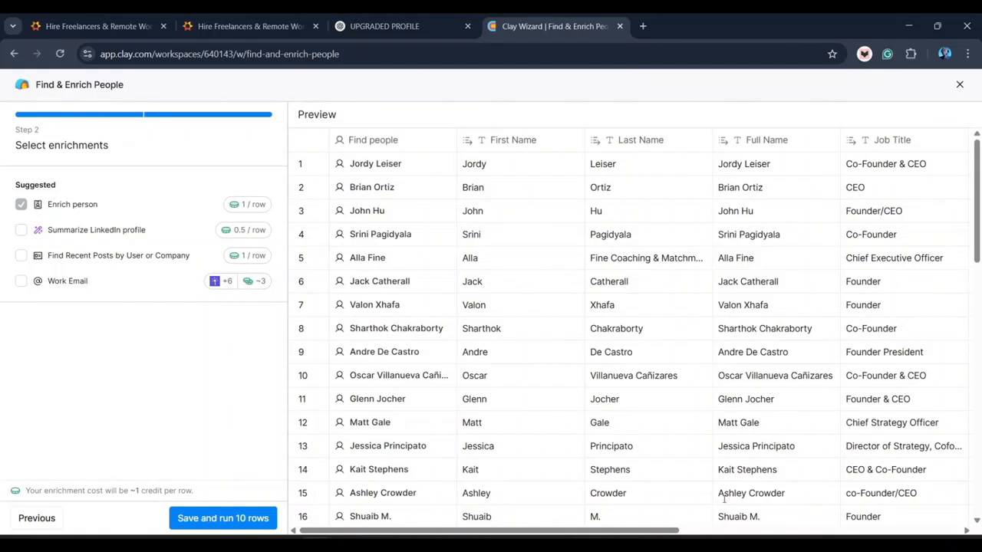
{"action": "left_click_drag", "start_coordinate": [654, 537], "coordinate": [976, 521]}
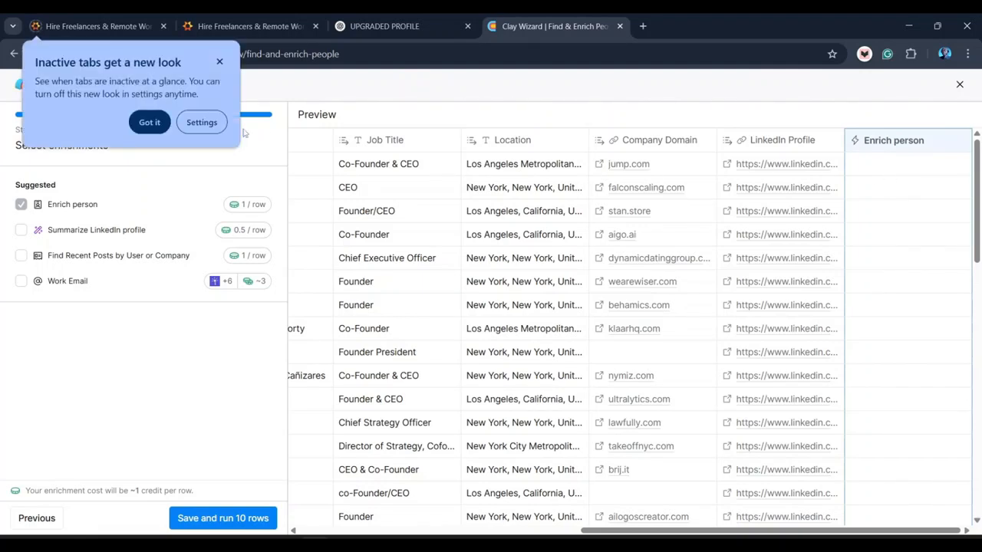
{"action": "left_click", "coordinate": [150, 123]}
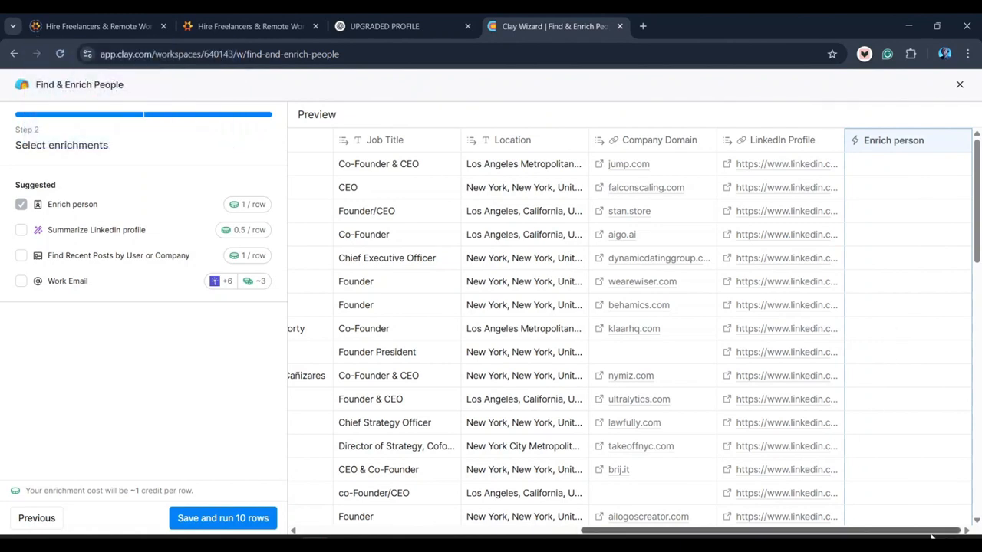
{"action": "left_click_drag", "start_coordinate": [935, 533], "coordinate": [865, 520]}
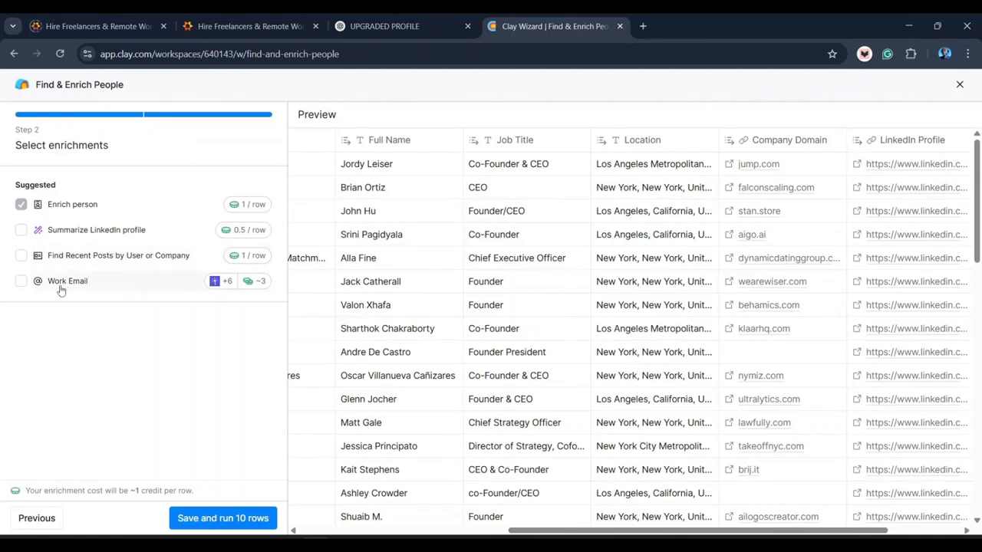
- Add Work Email from the suggested enrichments and save, running the first 10 rows
{"action": "left_click", "coordinate": [21, 283]}
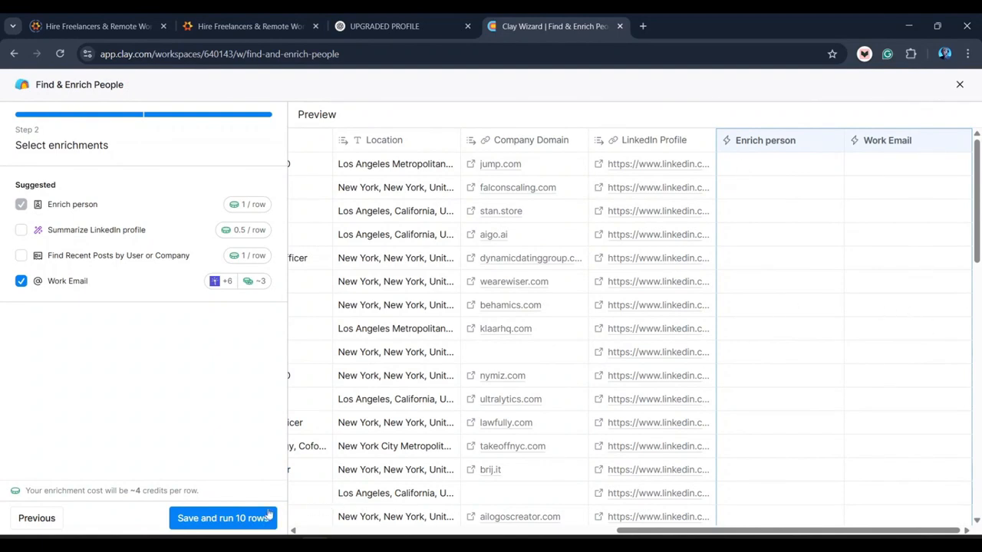
{"action": "left_click", "coordinate": [222, 522]}
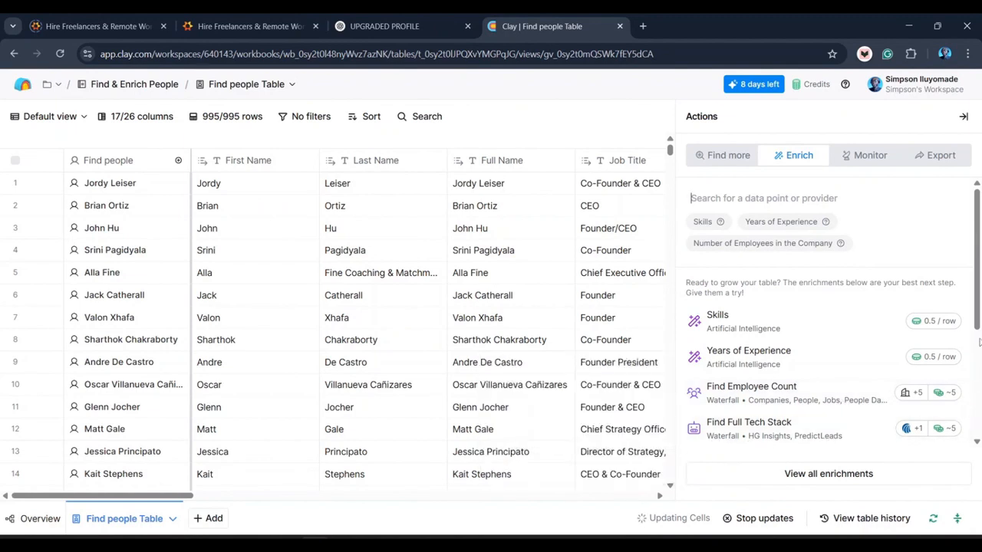
{"action": "scroll", "coordinate": [978, 347], "scroll_direction": "down", "scroll_amount": 1}
{"action": "left_click_drag", "start_coordinate": [978, 347], "coordinate": [978, 427]}
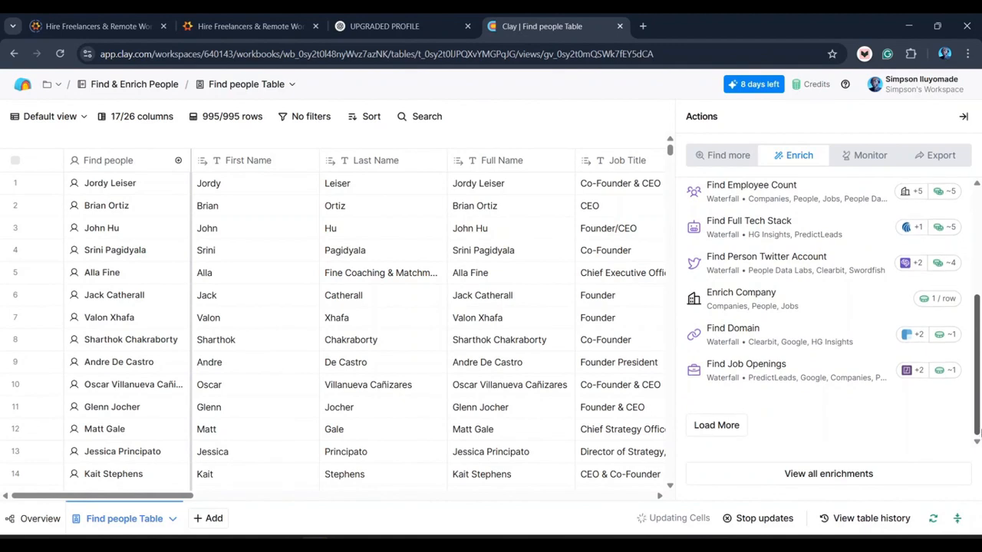
{"action": "mouse_move", "coordinate": [977, 438]}
{"action": "left_mouse_down"}
{"action": "mouse_move", "coordinate": [977, 400]}
{"action": "mouse_move", "coordinate": [979, 438]}
{"action": "left_mouse_up"}
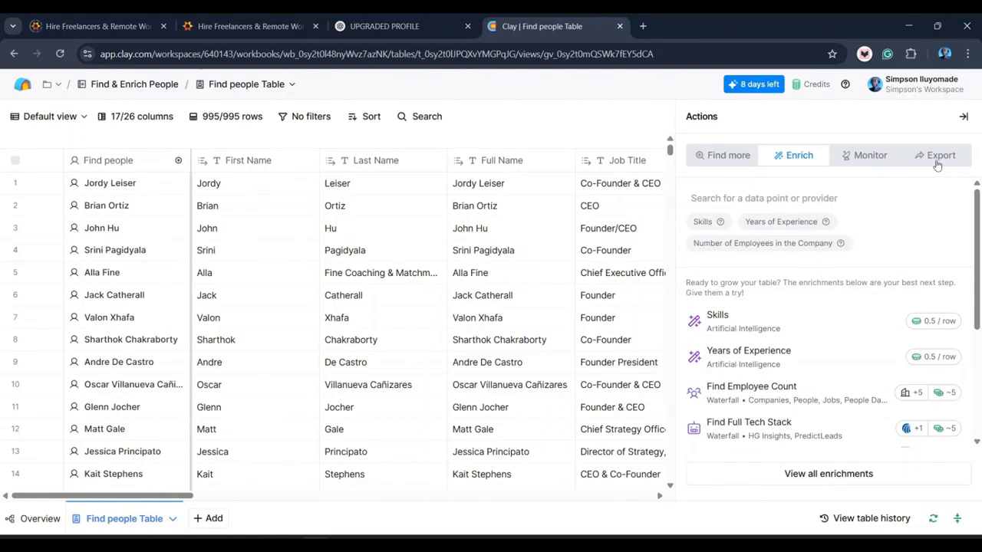
- Download the Find people Table as a 161 KB CSV of 995 rows and check Chrome's downloads
{"action": "left_click", "coordinate": [936, 159]}
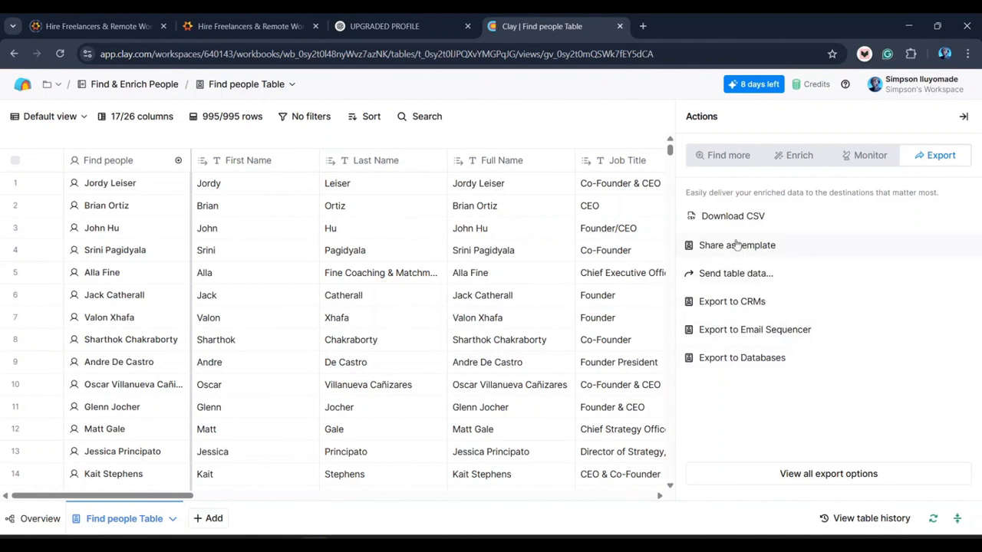
{"action": "left_click", "coordinate": [733, 217]}
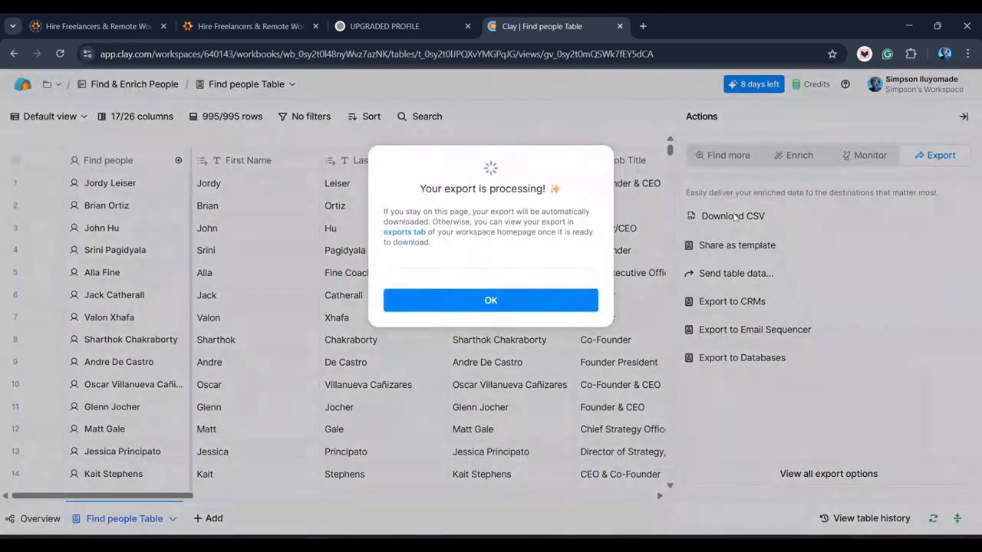
{"action": "left_click", "coordinate": [498, 303]}
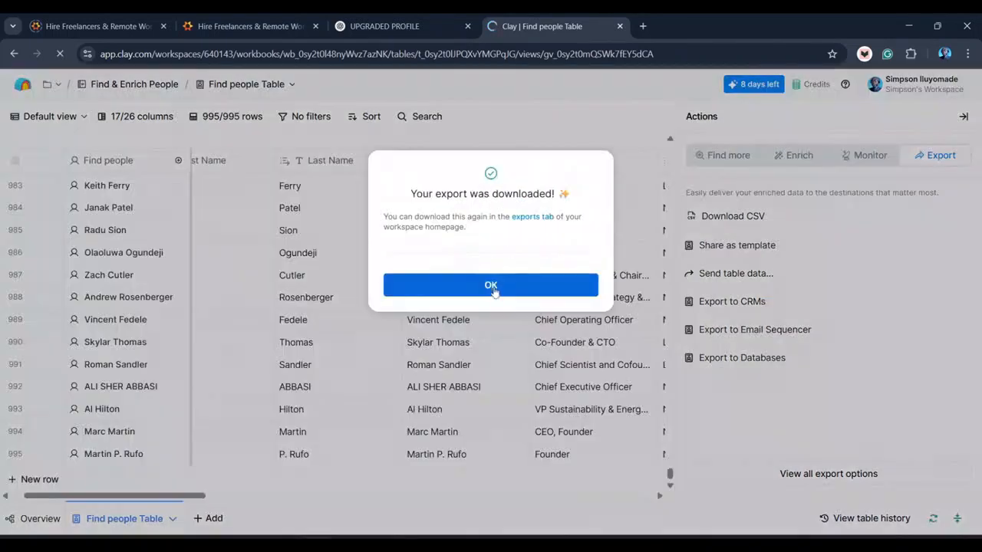
{"action": "left_click", "coordinate": [493, 286]}
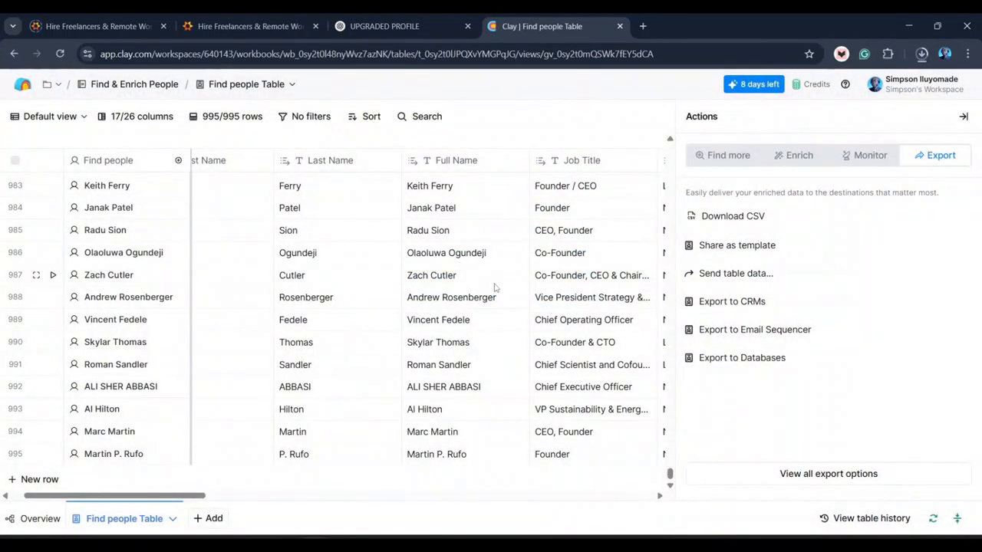
{"action": "left_click", "coordinate": [922, 55]}
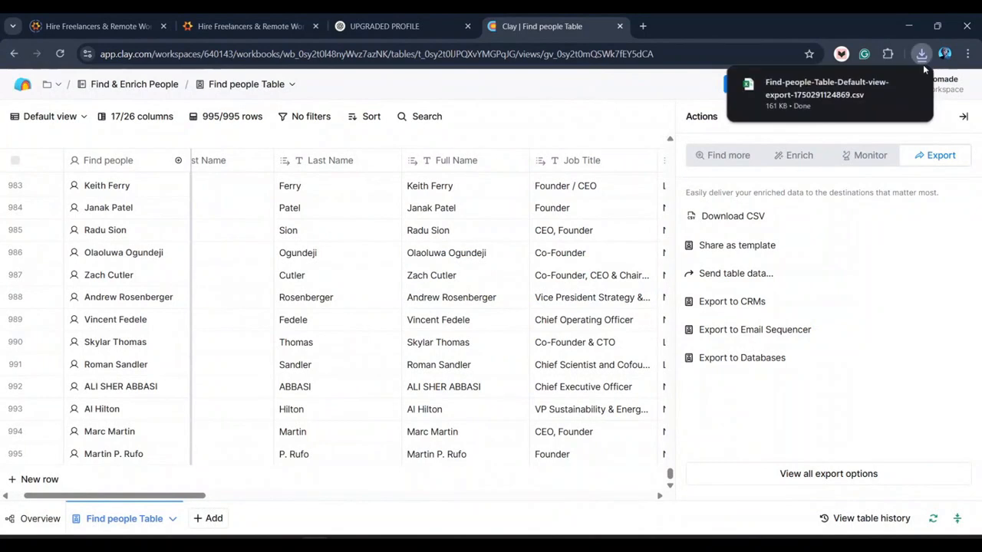
- Open the exported Find-people-Table CSV in Excel and browse the rows of names, titles and work emails
{"action": "left_click", "coordinate": [811, 94]}
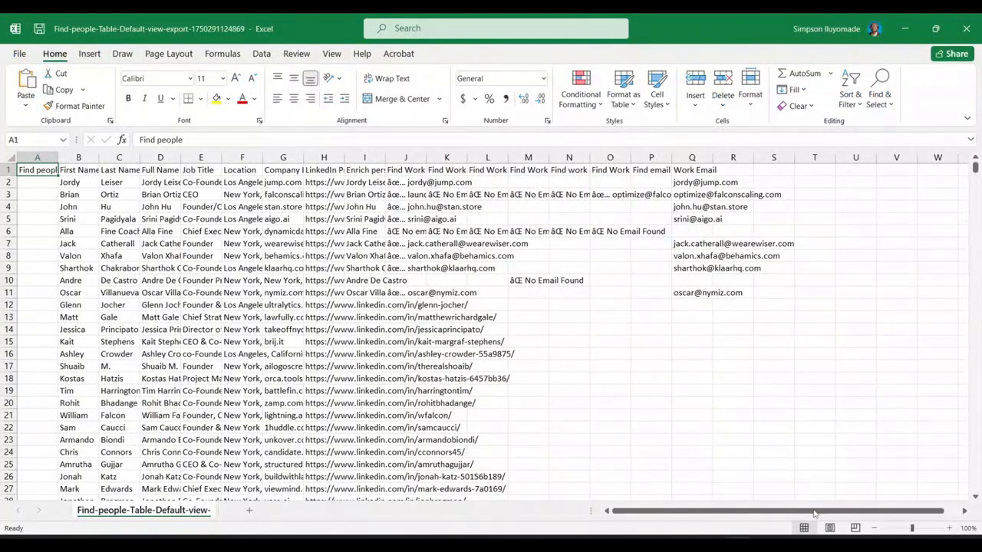
{"action": "left_click_drag", "start_coordinate": [807, 516], "coordinate": [605, 478]}
{"action": "scroll", "coordinate": [175, 319], "scroll_direction": "down", "scroll_amount": 7}
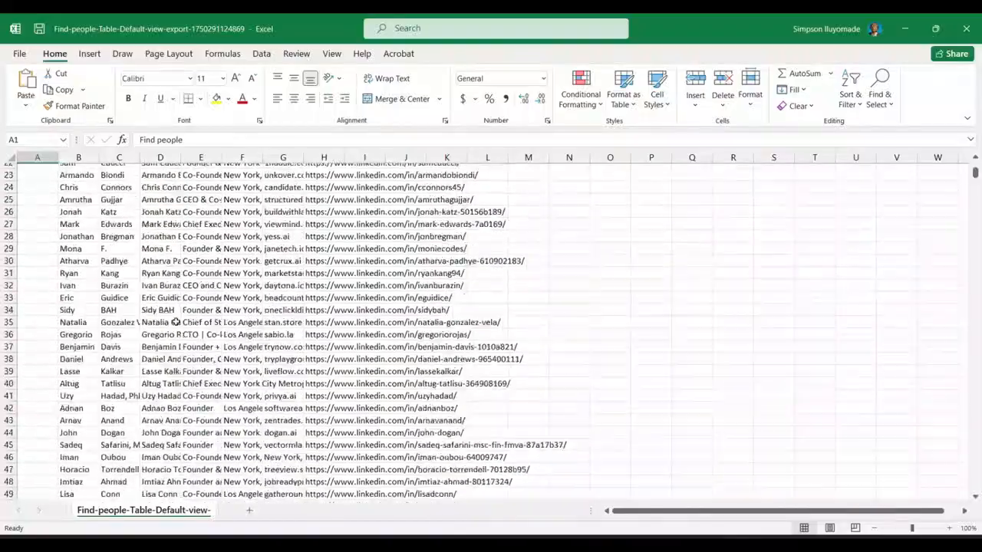
{"action": "scroll", "coordinate": [175, 323], "scroll_direction": "down", "scroll_amount": 20}
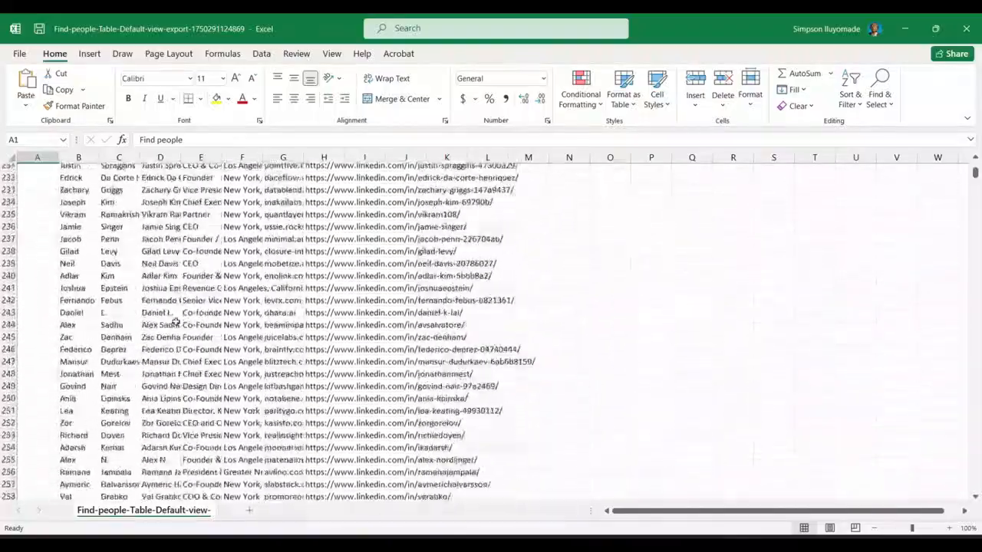
{"action": "scroll", "coordinate": [176, 322], "scroll_direction": "down", "scroll_amount": 20}
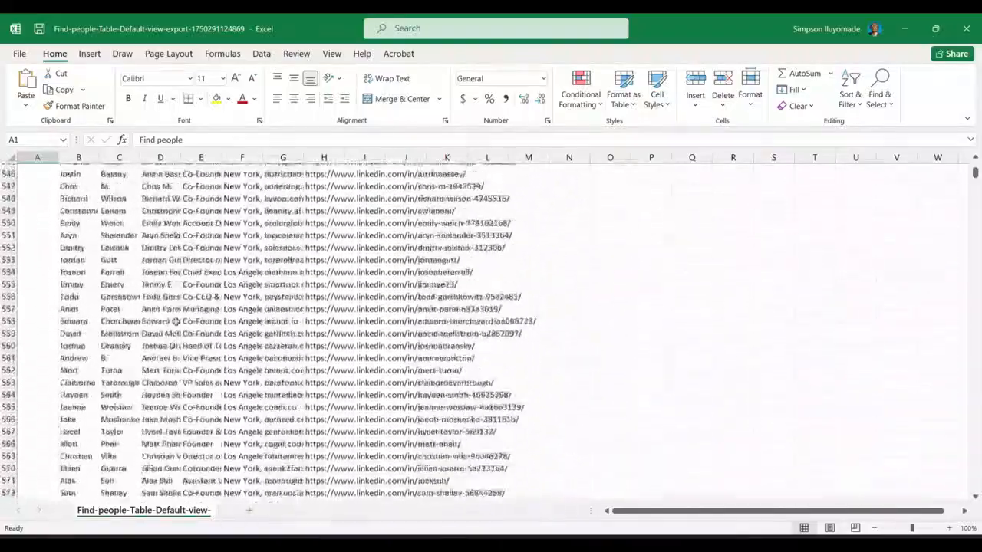
{"action": "scroll", "coordinate": [176, 322], "scroll_direction": "down", "scroll_amount": 20}
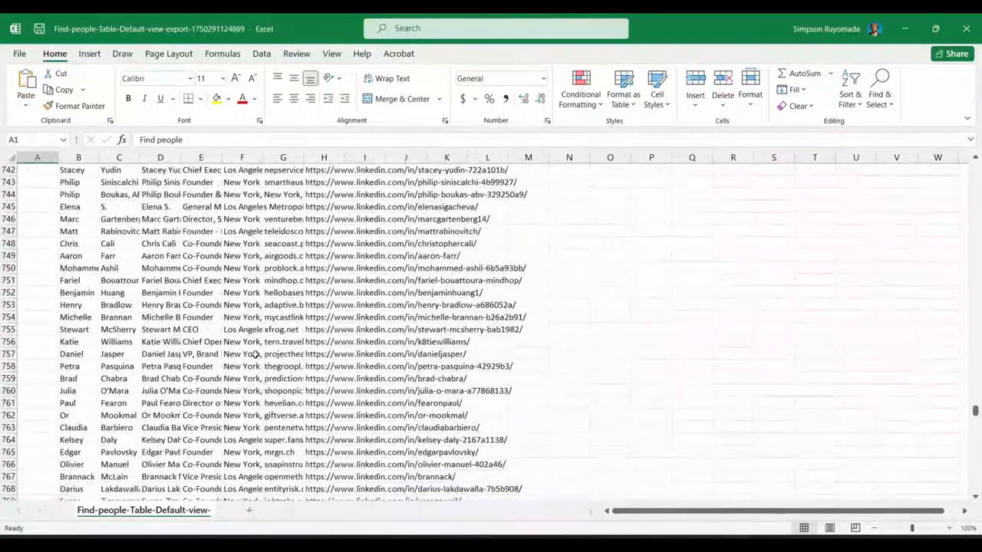